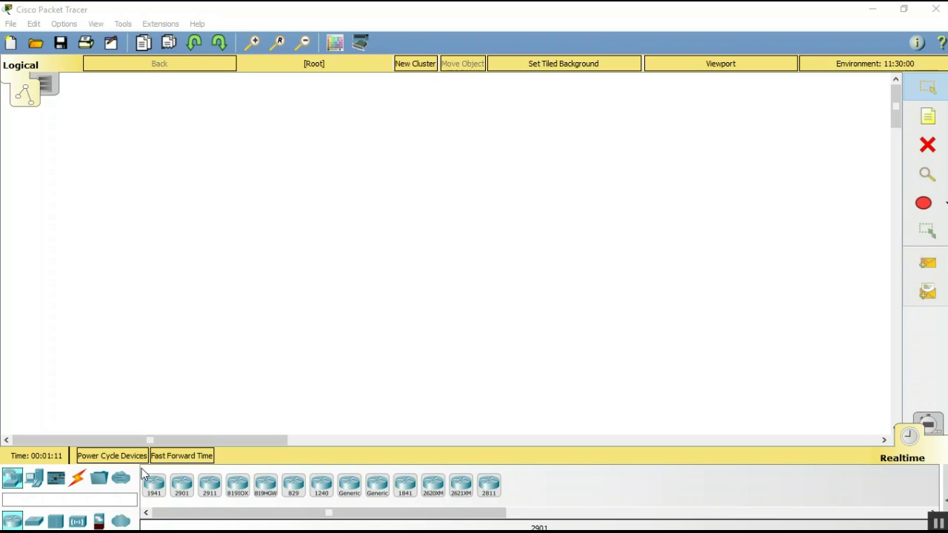
- Select the 1941 router from Network Devices > Routers for placement
{"action": "left_click", "coordinate": [152, 498]}
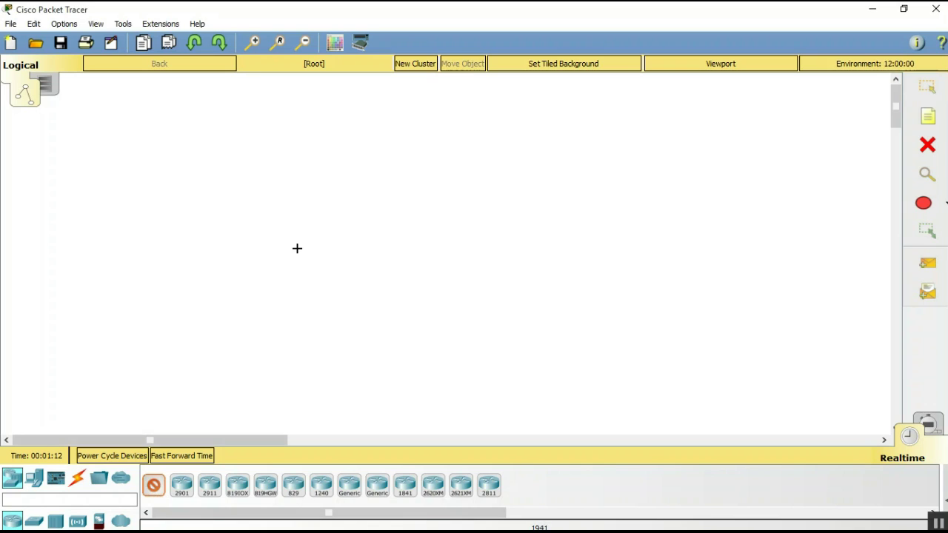
- Place Router0, then a 2950-24 switch below it
{"action": "left_click", "coordinate": [388, 174]}
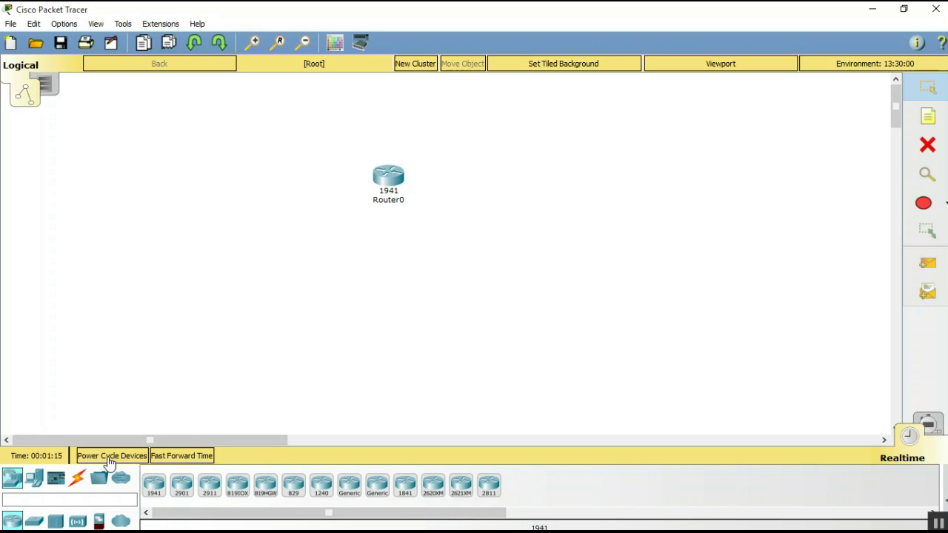
{"action": "left_click", "coordinate": [35, 521]}
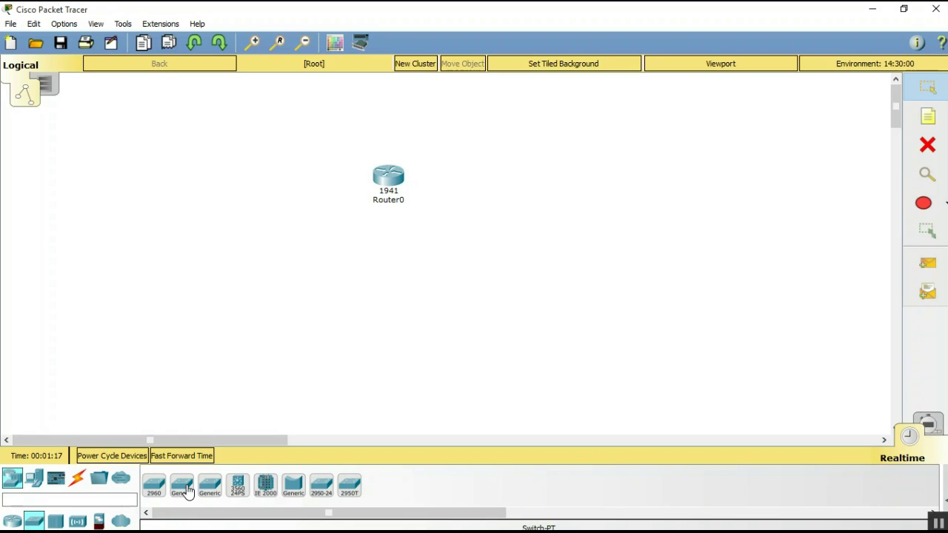
{"action": "left_click", "coordinate": [321, 490]}
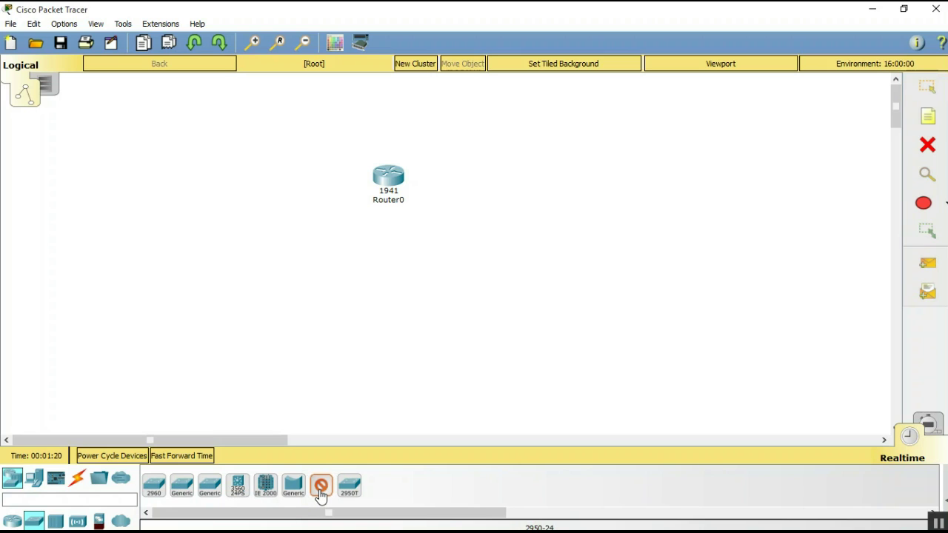
{"action": "left_click", "coordinate": [385, 270]}
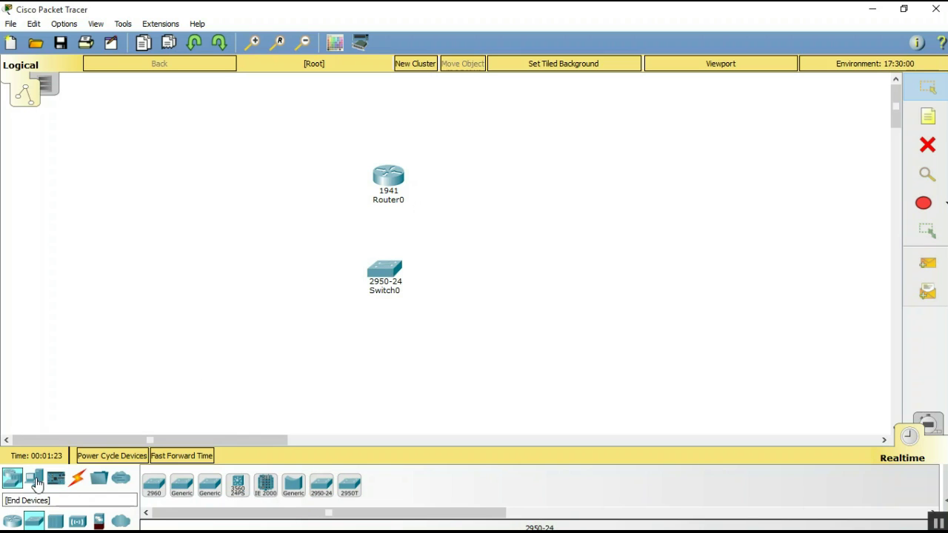
- Place two generic PCs, PC0 and PC1, and Server0 to their right
{"action": "left_click", "coordinate": [34, 478]}
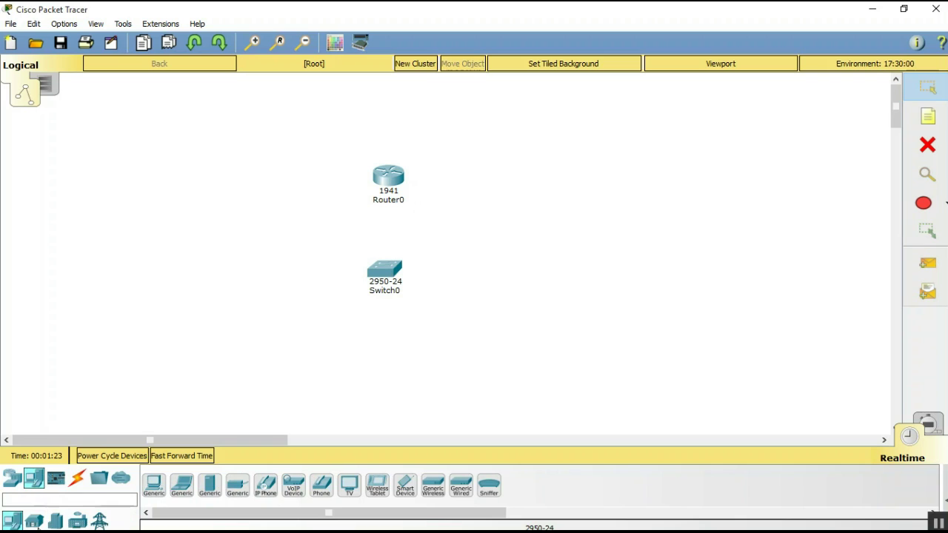
{"action": "left_click", "coordinate": [157, 483]}
{"action": "left_click", "coordinate": [192, 404]}
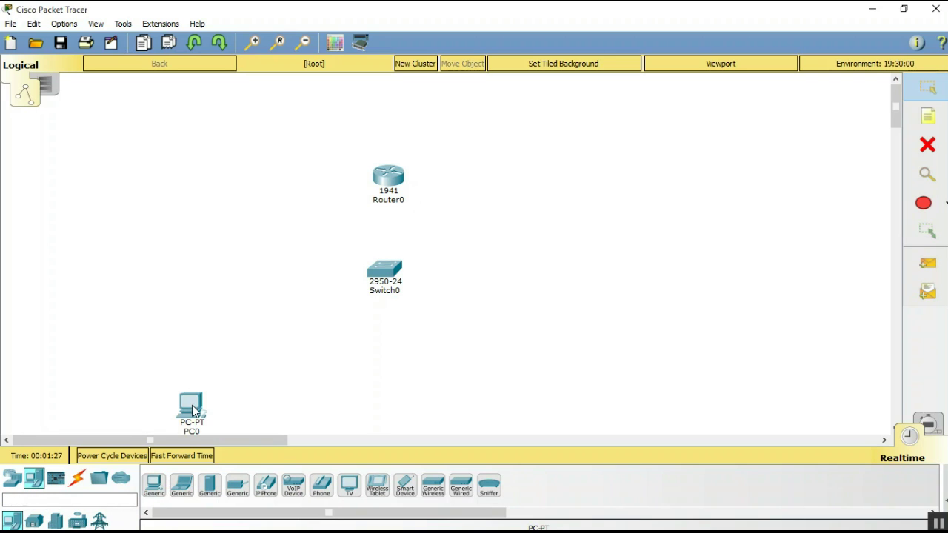
{"action": "left_click", "coordinate": [328, 408]}
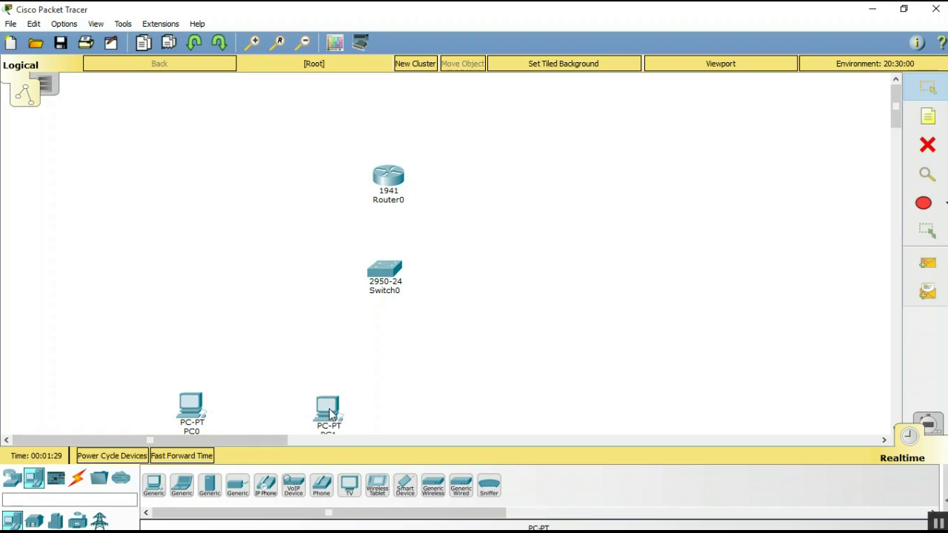
{"action": "left_click", "coordinate": [210, 488]}
{"action": "left_click", "coordinate": [511, 397]}
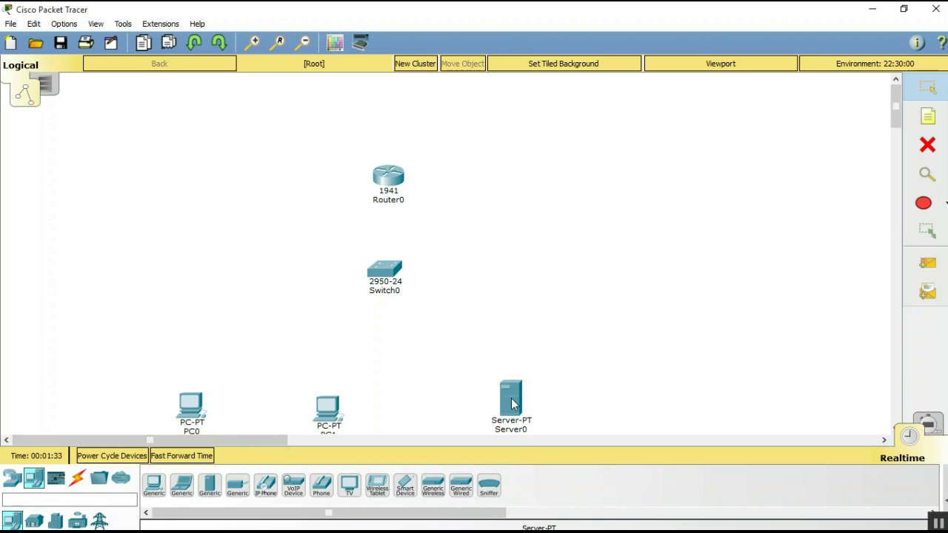
- Cable PC0 and PC1 to Switch0 using the automatic connection type
{"action": "left_click", "coordinate": [78, 480]}
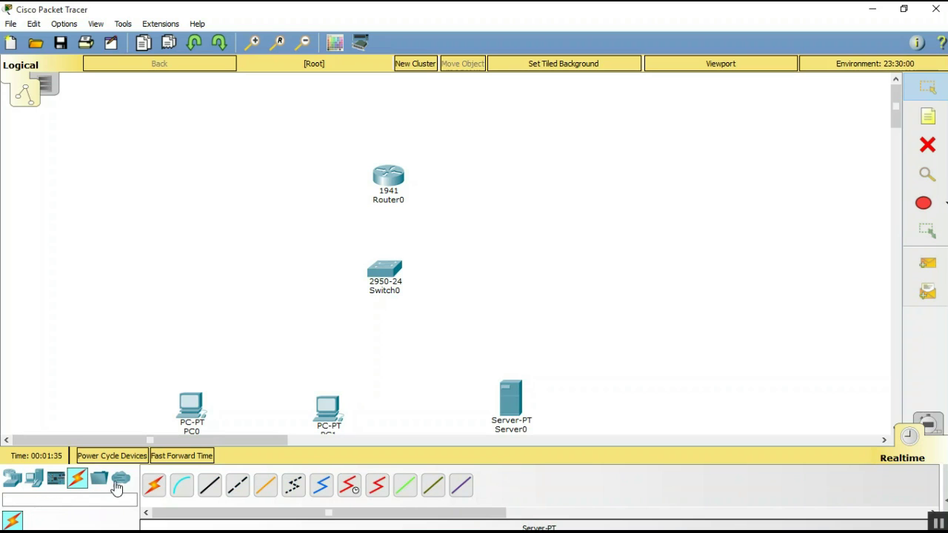
{"action": "left_click", "coordinate": [153, 487]}
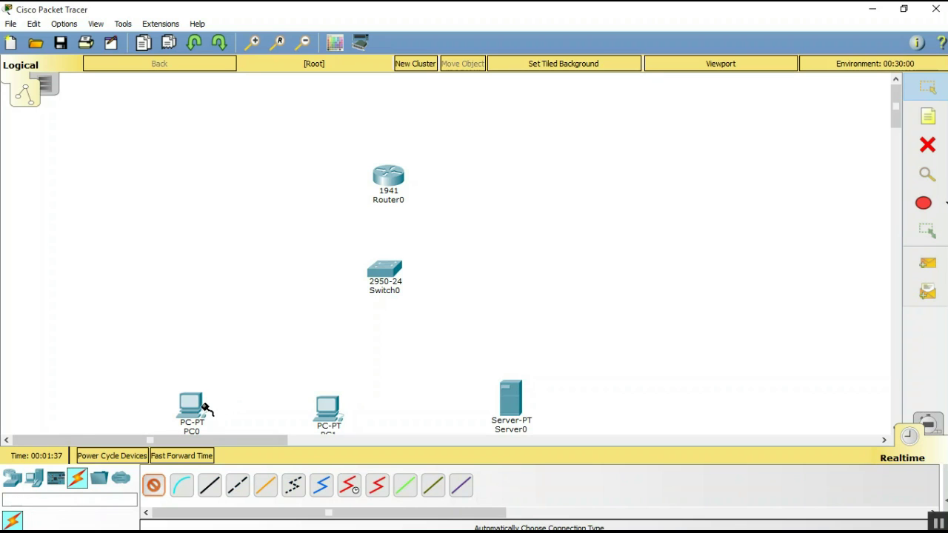
{"action": "left_click", "coordinate": [191, 406]}
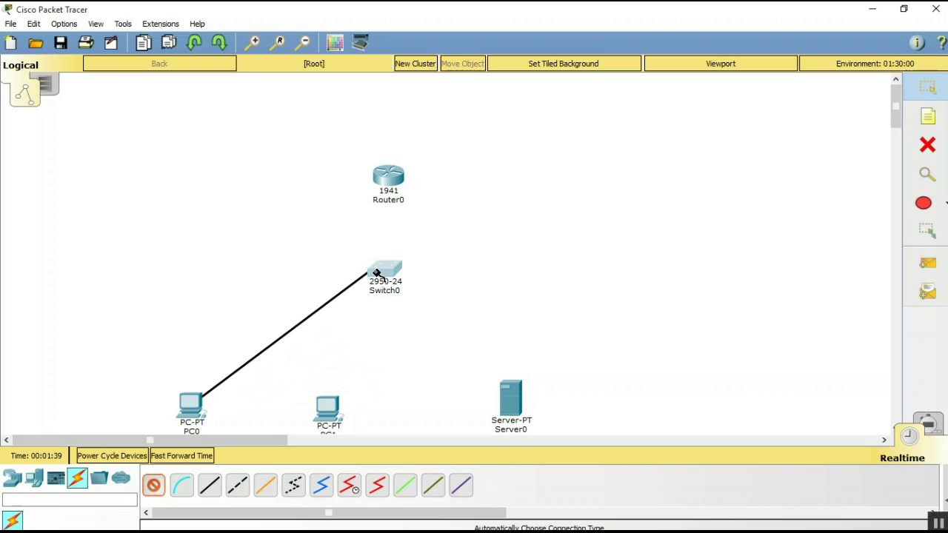
{"action": "left_click", "coordinate": [375, 281]}
{"action": "left_click", "coordinate": [153, 492]}
{"action": "left_click", "coordinate": [331, 413]}
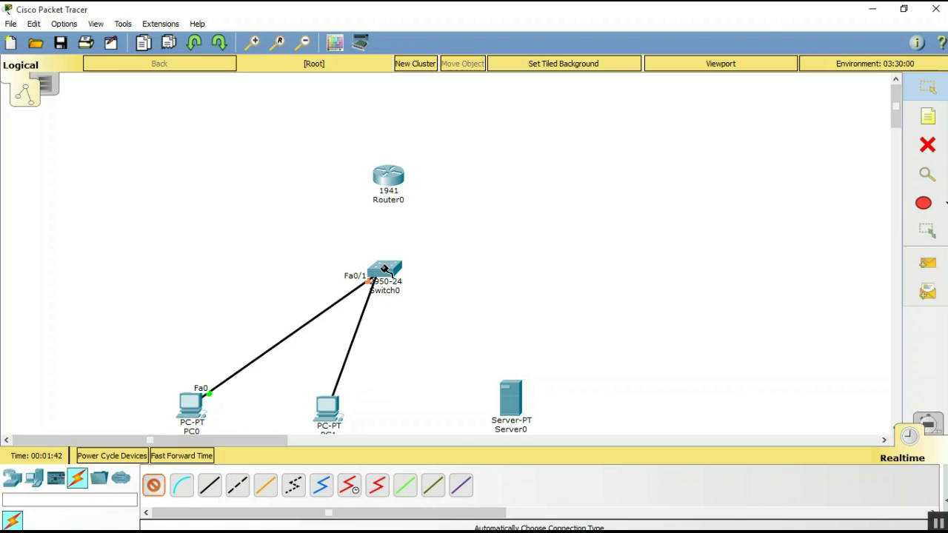
{"action": "left_click", "coordinate": [382, 271]}
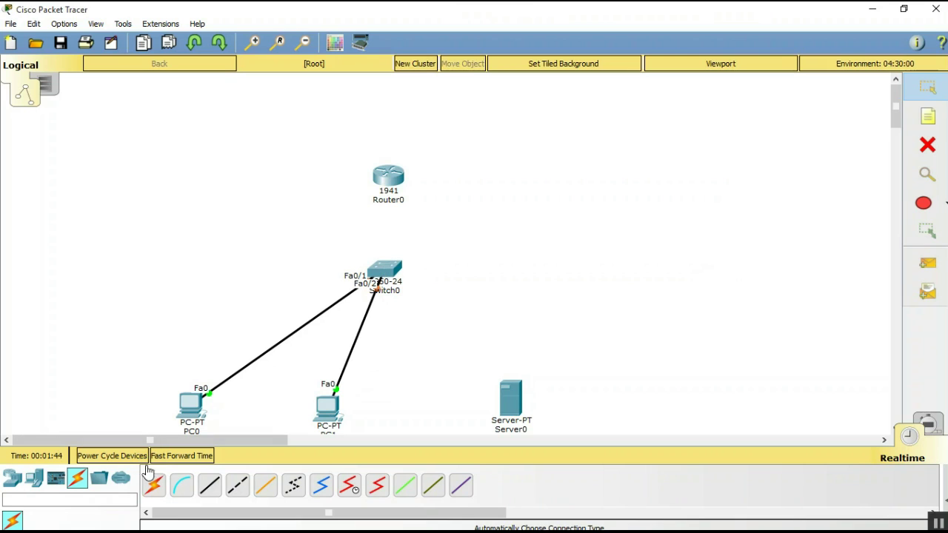
- Cable Server0 to Switch0, then link Switch0 to Router0
{"action": "left_click", "coordinate": [153, 486]}
{"action": "left_click", "coordinate": [510, 402]}
{"action": "left_click", "coordinate": [383, 269]}
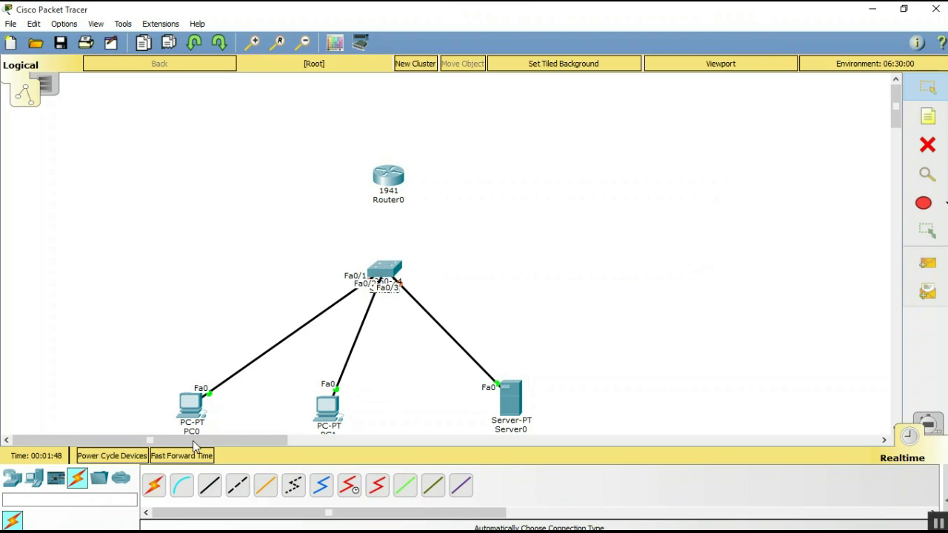
{"action": "left_click", "coordinate": [381, 270]}
{"action": "left_click", "coordinate": [386, 179]}
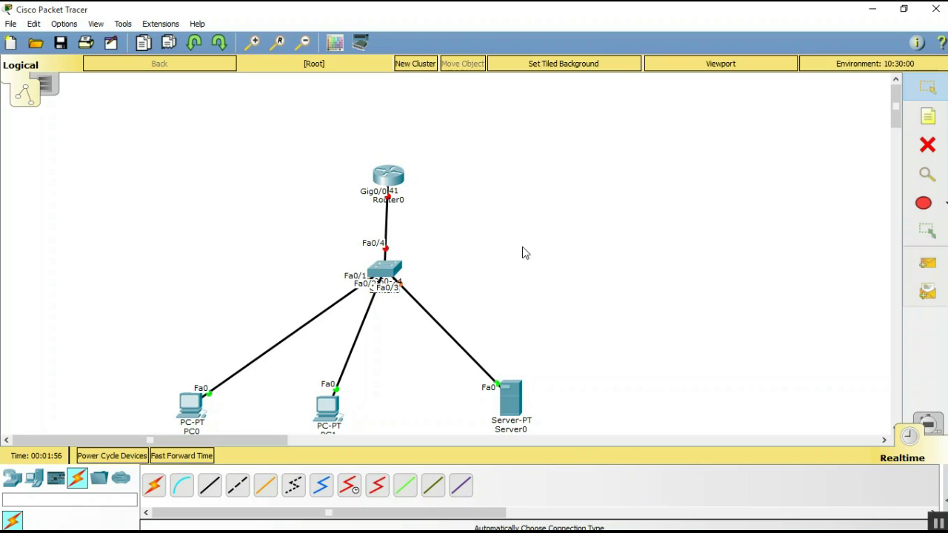
- Set Server0's IP to 192.168.1.2, mask 255.255.255.0 and gateway 192.168.1.1
{"action": "left_click", "coordinate": [509, 404]}
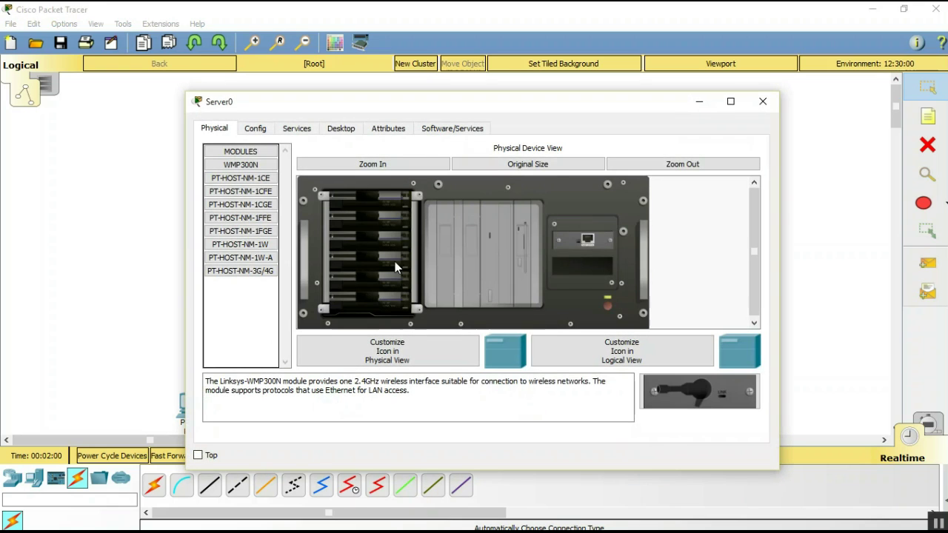
{"action": "left_click", "coordinate": [350, 128]}
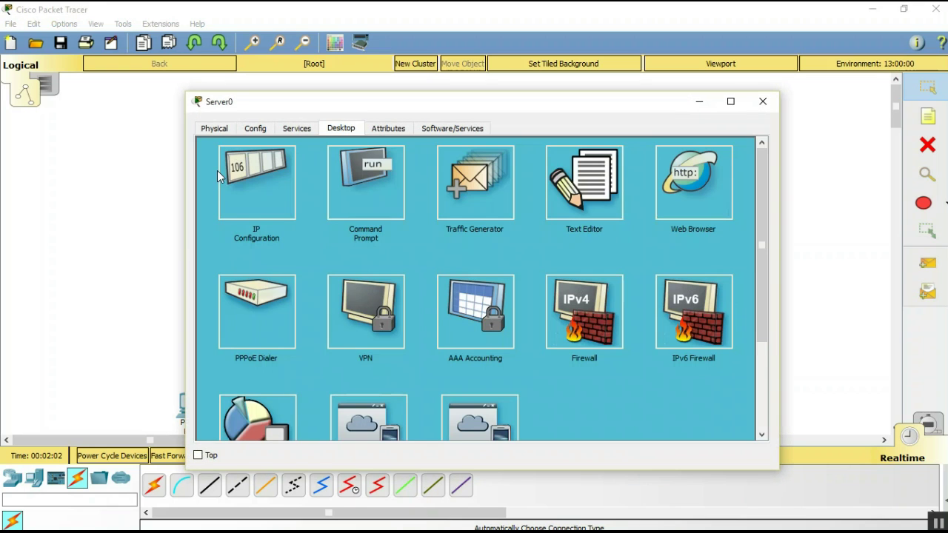
{"action": "left_click", "coordinate": [261, 177]}
{"action": "left_click", "coordinate": [414, 227]}
{"action": "type", "text": "192.168."}
{"action": "type", "text": "."}
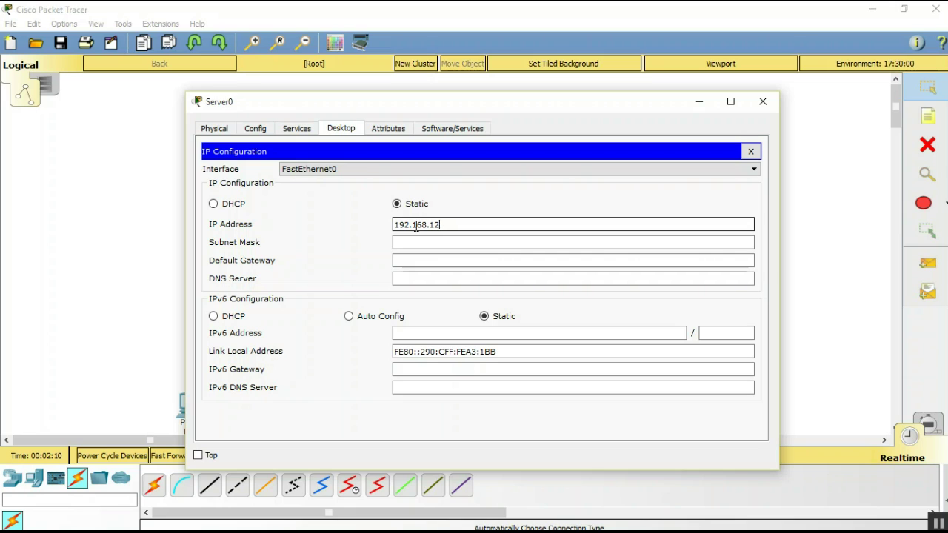
{"action": "type", "text": "1.2"}
{"action": "left_click", "coordinate": [433, 242]}
{"action": "left_click", "coordinate": [418, 261]}
{"action": "type", "text": "192"}
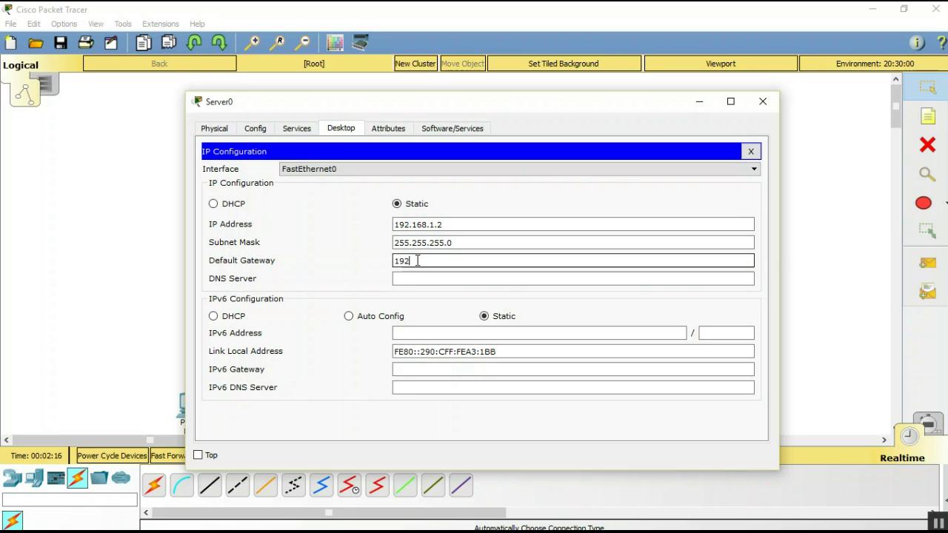
{"action": "type", "text": ".168"}
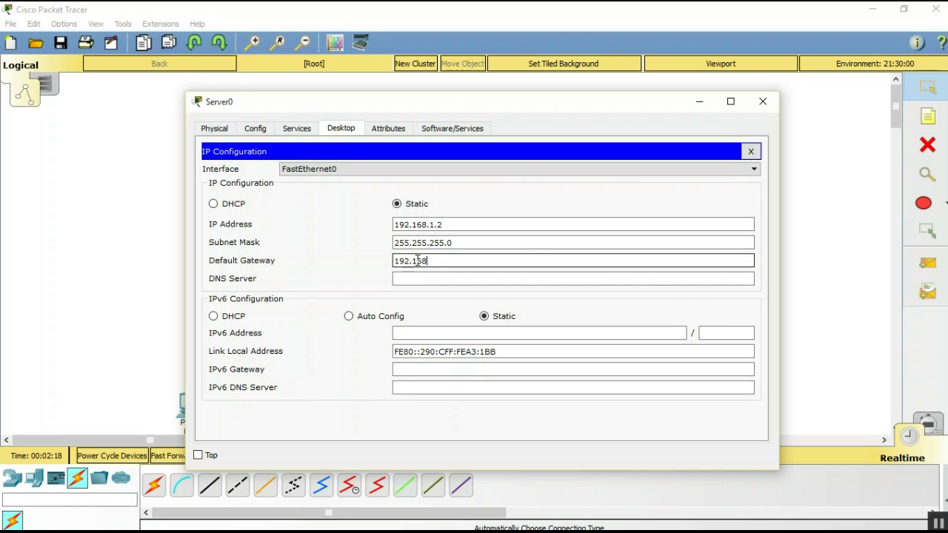
{"action": "double_click", "coordinate": [418, 260]}
{"action": "key", "text": "ctrl+c"}
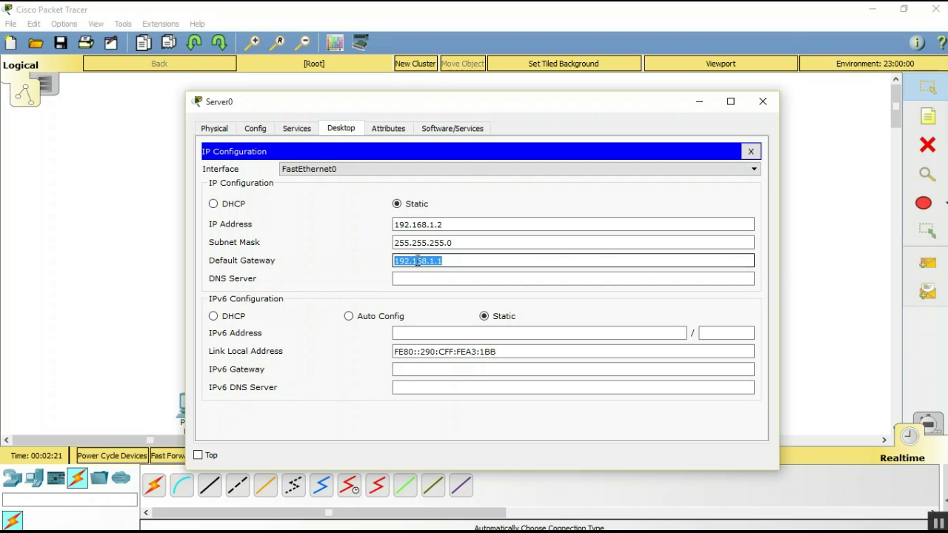
{"action": "left_click", "coordinate": [763, 101]}
- Enter PC1's static IP settings with the automatic mask and gateway 192.168.1.1
{"action": "left_click", "coordinate": [327, 407]}
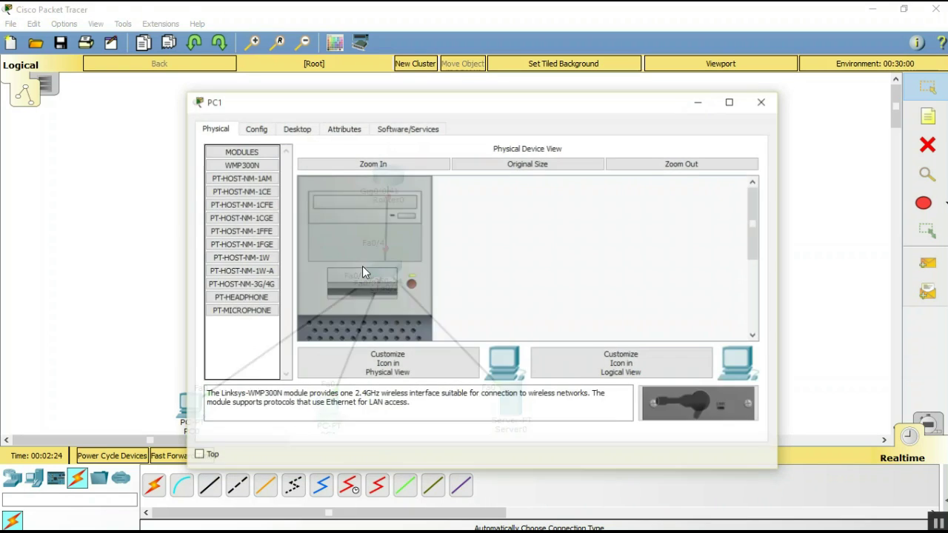
{"action": "left_click", "coordinate": [301, 129]}
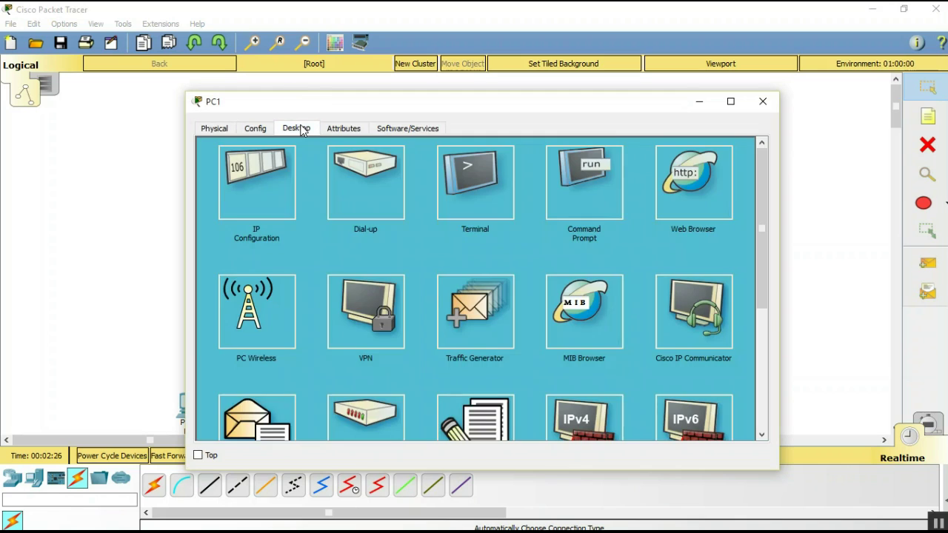
{"action": "left_click", "coordinate": [257, 185]}
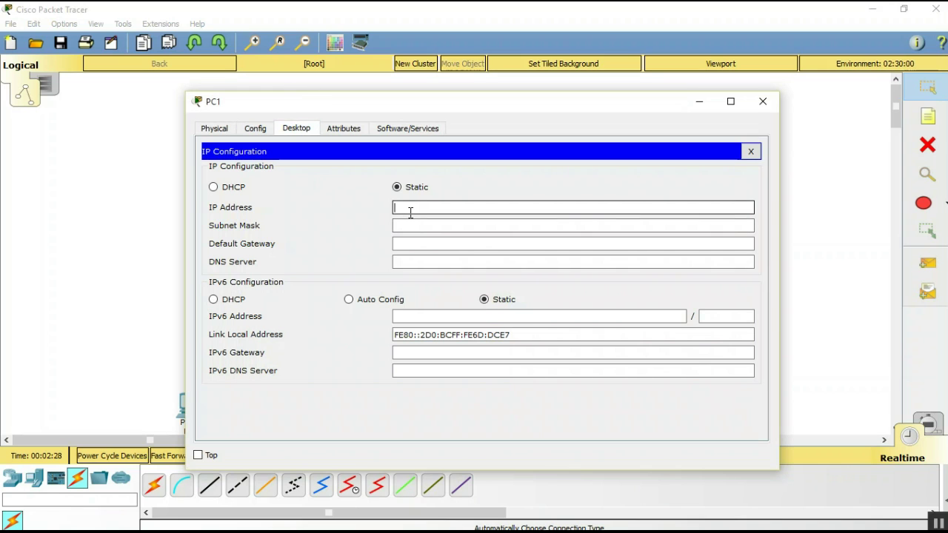
{"action": "type", "text": "192.168.1.1"}
{"action": "key", "text": "Tab"}
{"action": "key", "text": "Tab"}
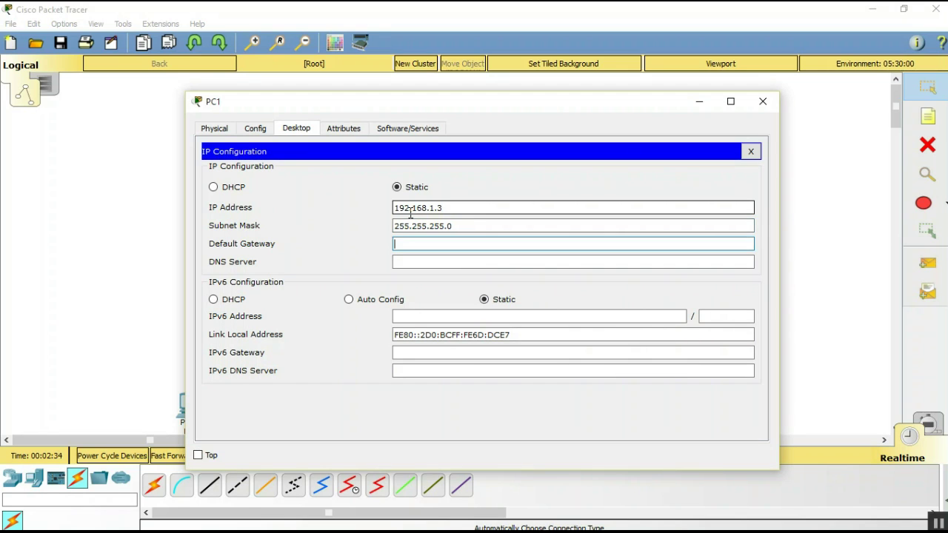
{"action": "type", "text": "192.168.1.1"}
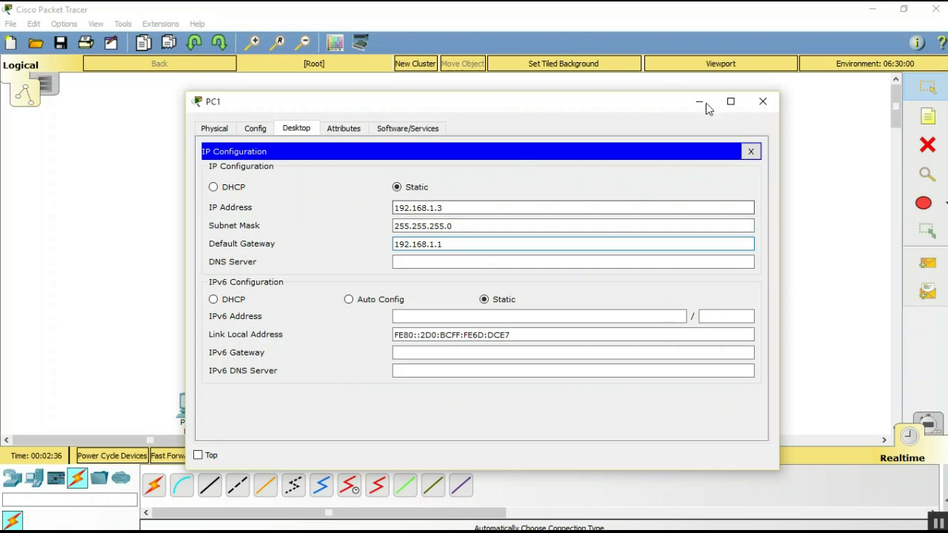
{"action": "left_click", "coordinate": [763, 101]}
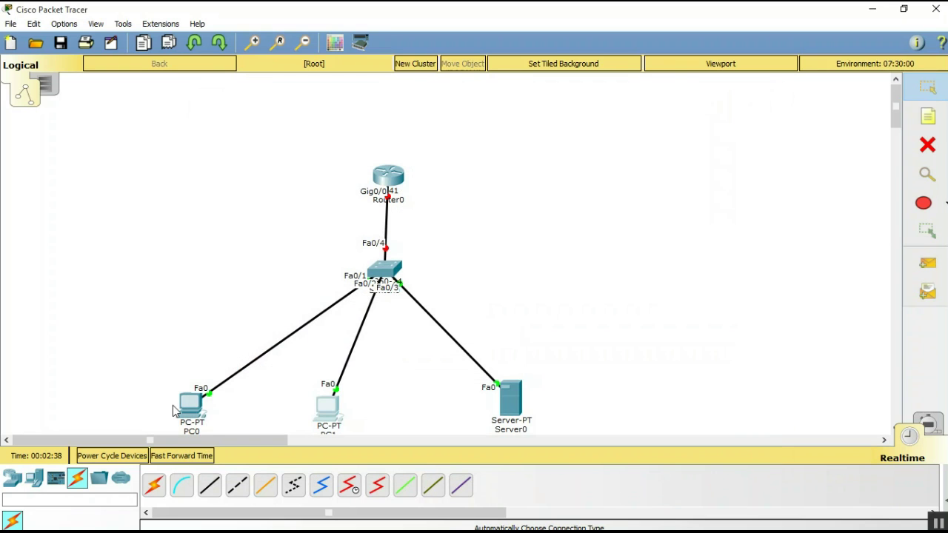
- Set PC0's IP to 192.168.1.4, mask 255.255.255.0 and gateway 192.168.1.1
{"action": "left_click", "coordinate": [200, 417]}
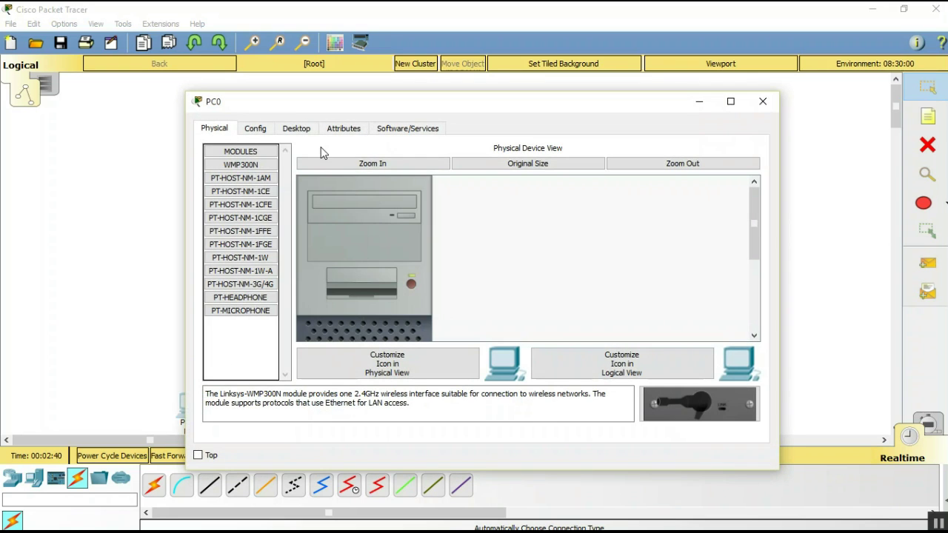
{"action": "left_click", "coordinate": [296, 129]}
{"action": "left_click", "coordinate": [262, 171]}
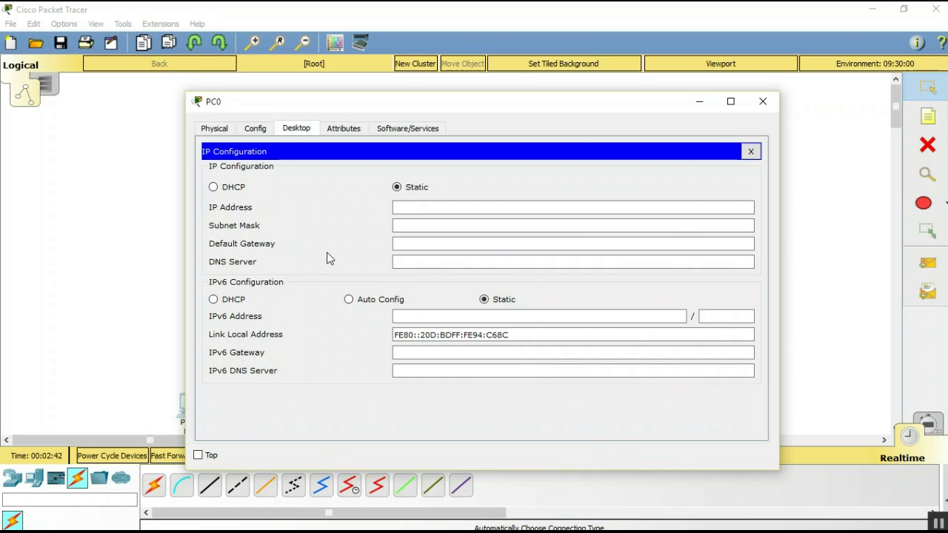
{"action": "left_click", "coordinate": [411, 207]}
{"action": "key", "text": "ctrl+v"}
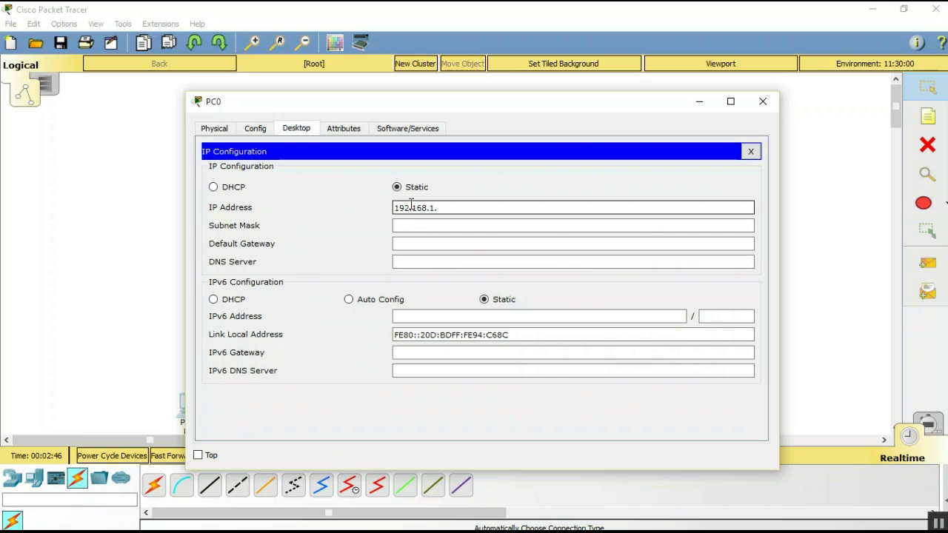
{"action": "left_click", "coordinate": [425, 227]}
{"action": "left_click", "coordinate": [426, 244]}
{"action": "key", "text": "ctrl+v"}
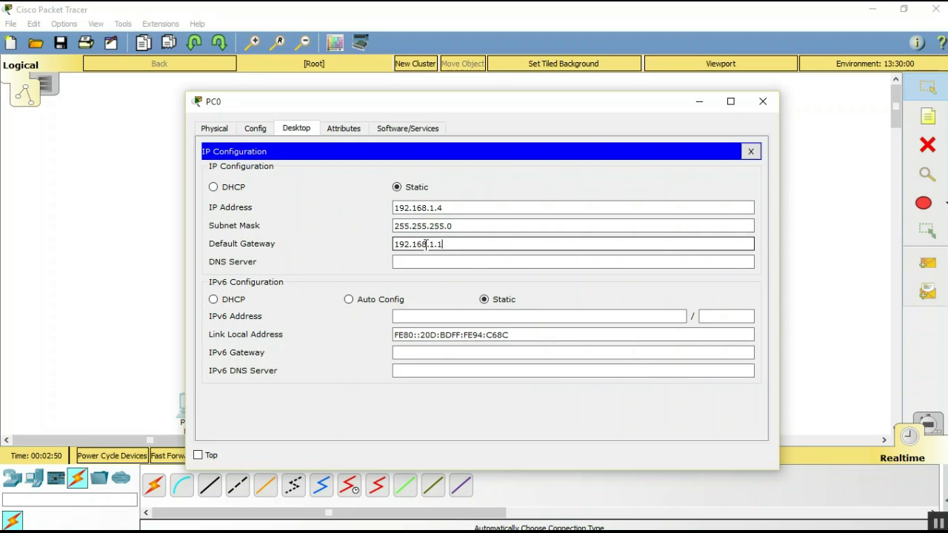
{"action": "left_click", "coordinate": [751, 152]}
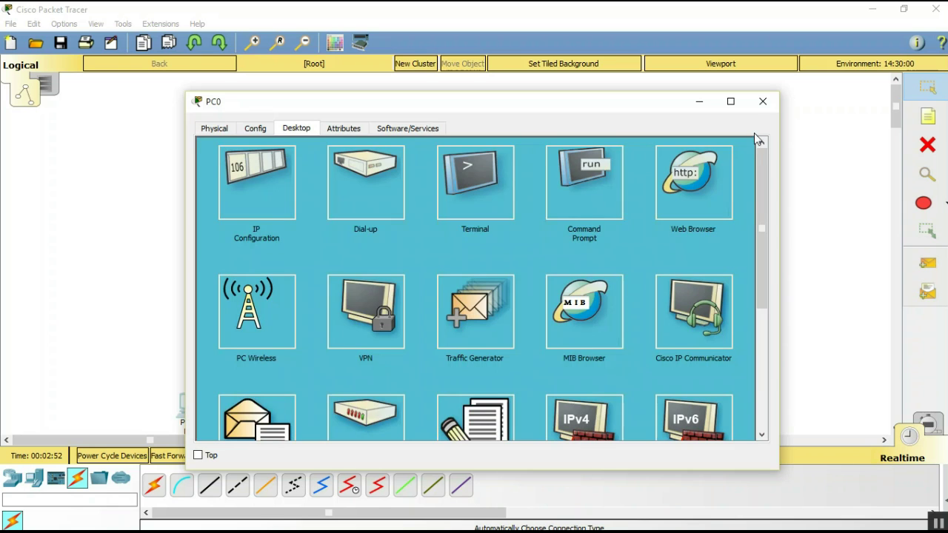
{"action": "left_click", "coordinate": [762, 103]}
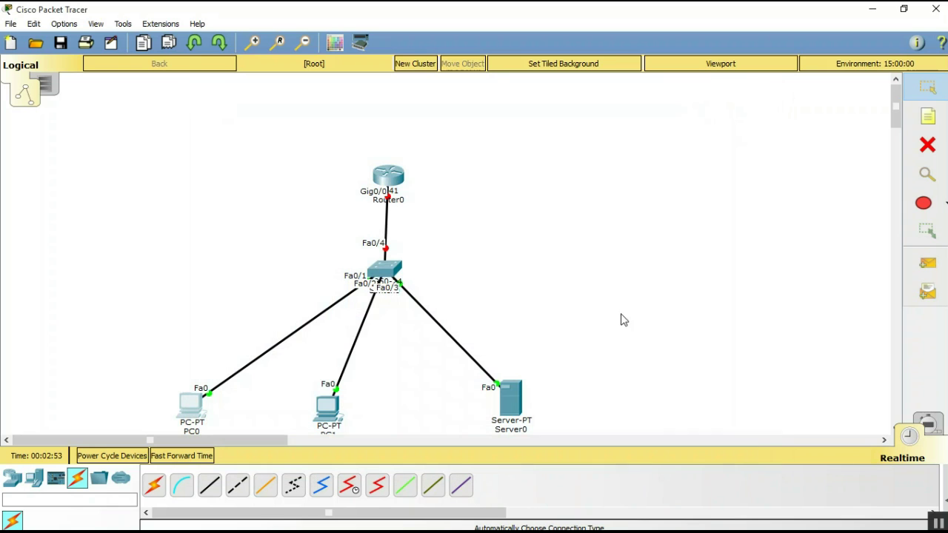
- Give Router0's GigabitEthernet0/0 IP 192.168.1.1, mask 255.255.255.0, and turn the port on
{"action": "left_click", "coordinate": [384, 175]}
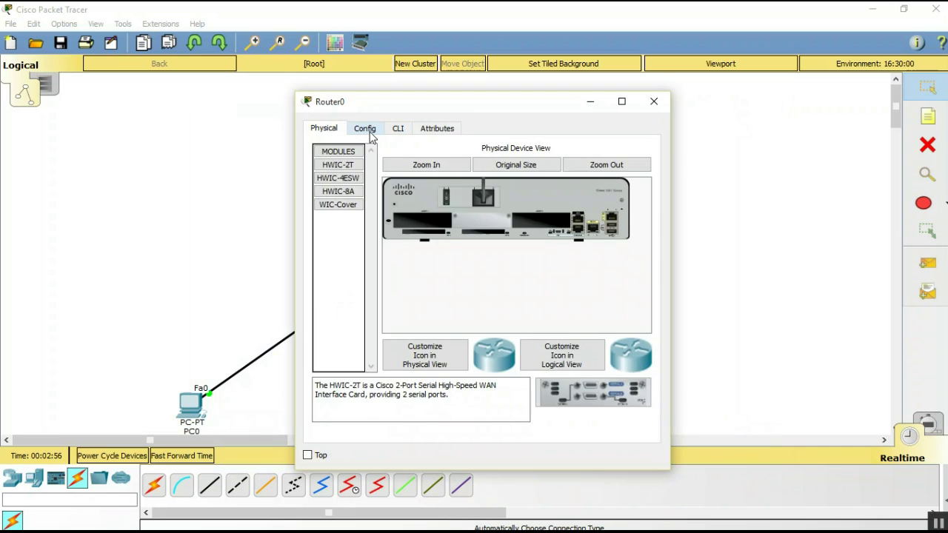
{"action": "left_click", "coordinate": [368, 132]}
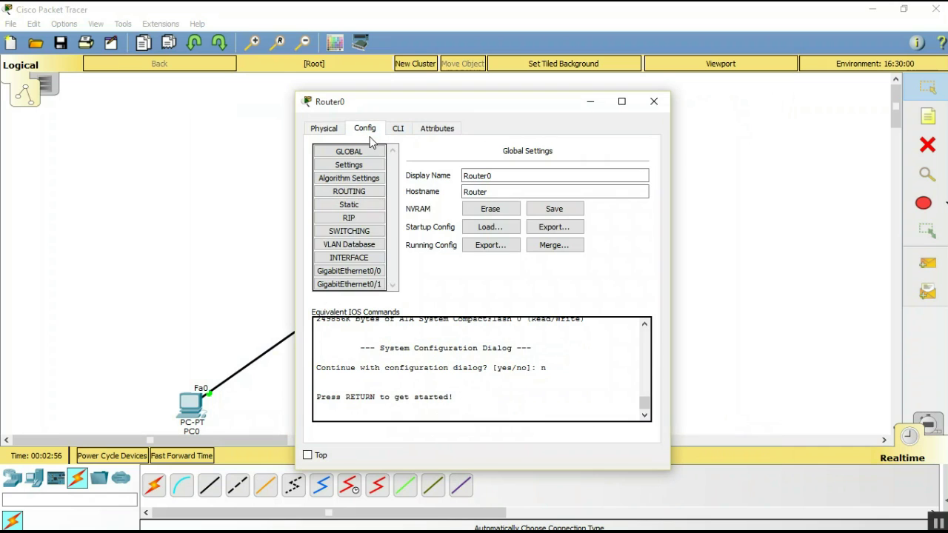
{"action": "left_click", "coordinate": [354, 272]}
{"action": "left_click", "coordinate": [549, 239]}
{"action": "type", "text": "192.168.1.1"}
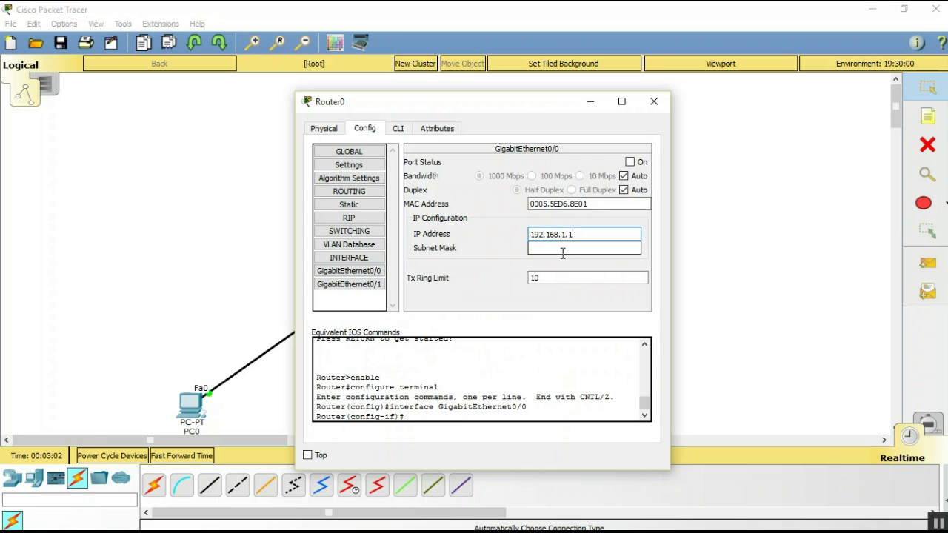
{"action": "left_click", "coordinate": [563, 251]}
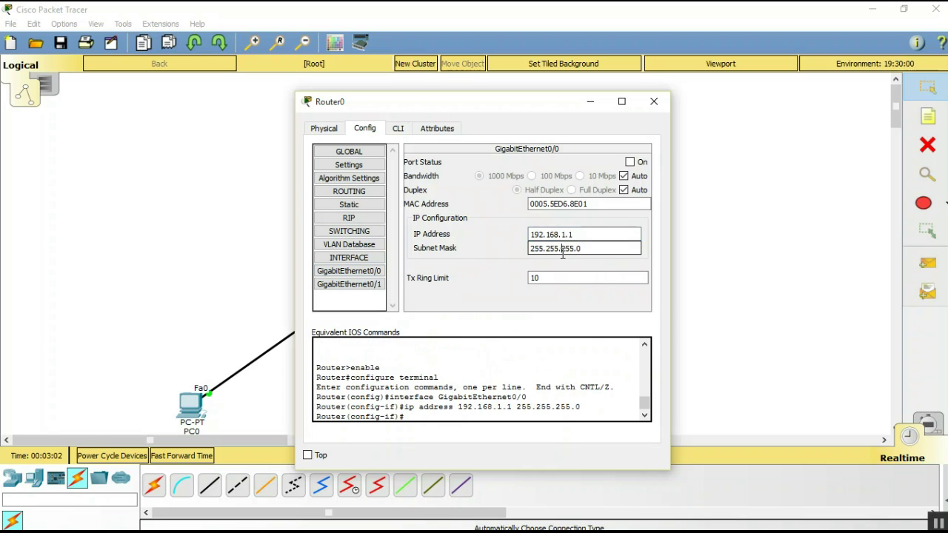
{"action": "left_click", "coordinate": [630, 162]}
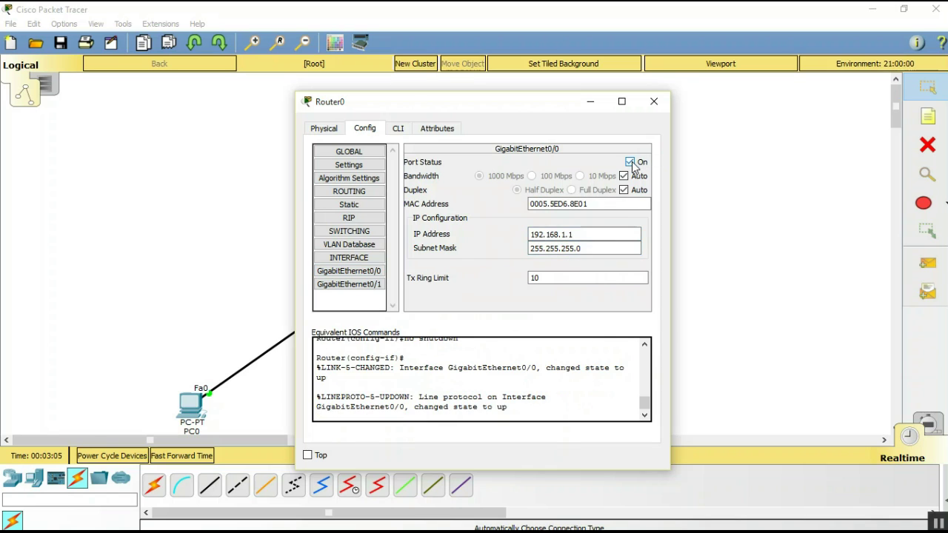
{"action": "left_click", "coordinate": [653, 105]}
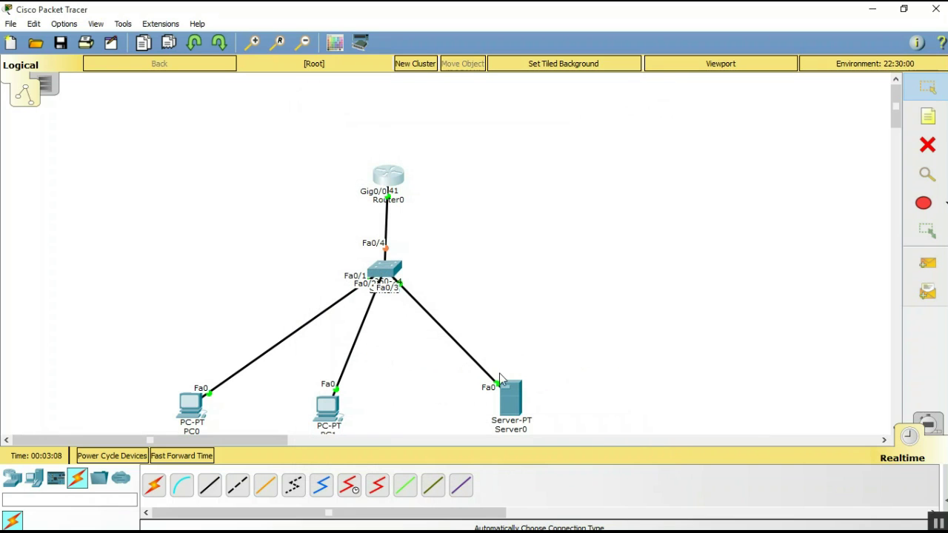
- In Server0's FTP service, enter a new username and its password
{"action": "left_click", "coordinate": [518, 405]}
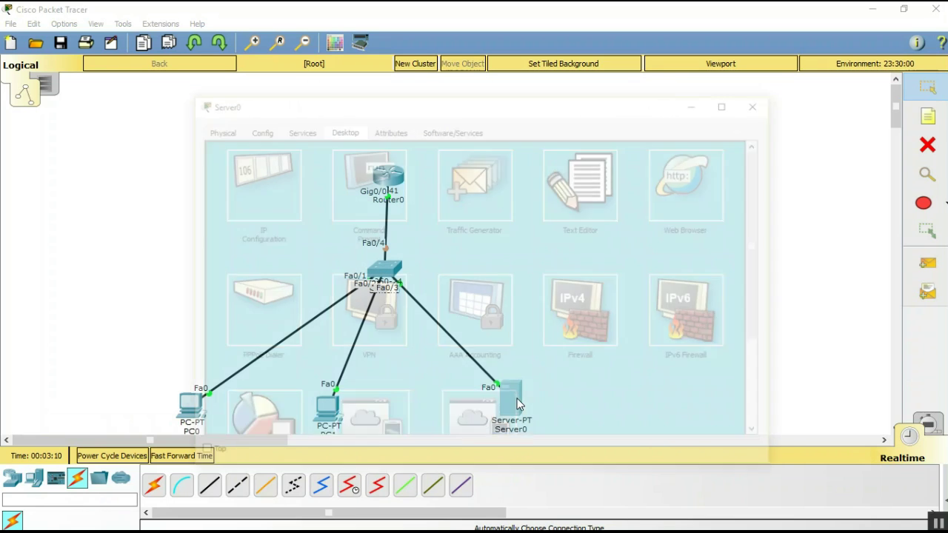
{"action": "left_click", "coordinate": [304, 128]}
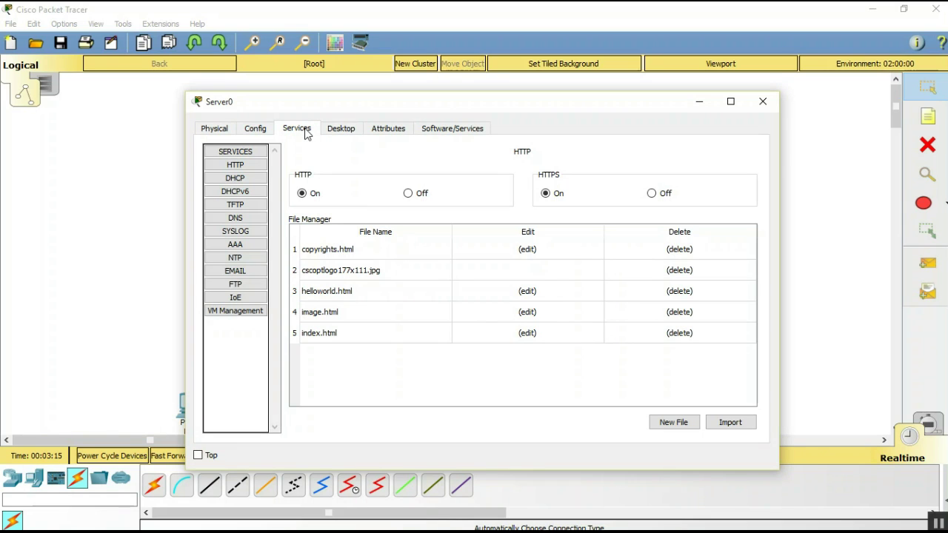
{"action": "left_click", "coordinate": [235, 284]}
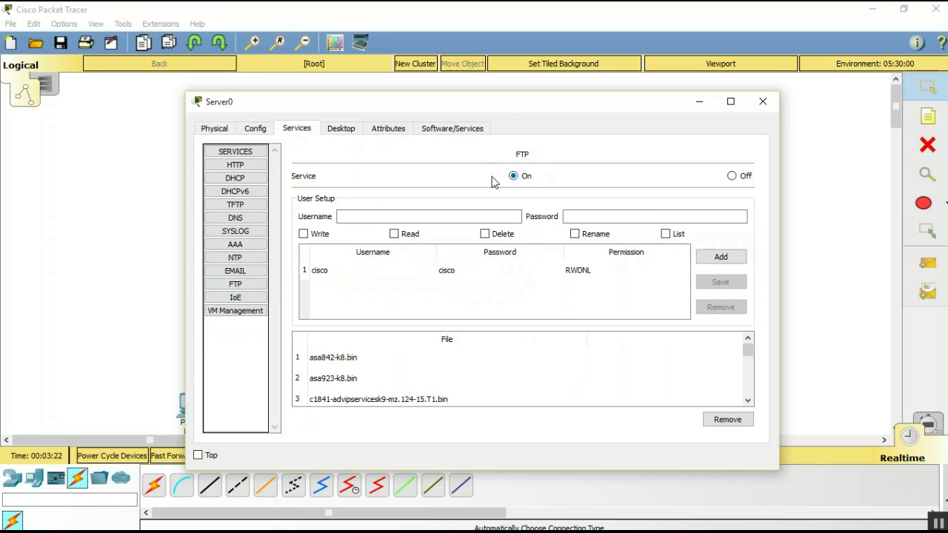
{"action": "left_click", "coordinate": [353, 217]}
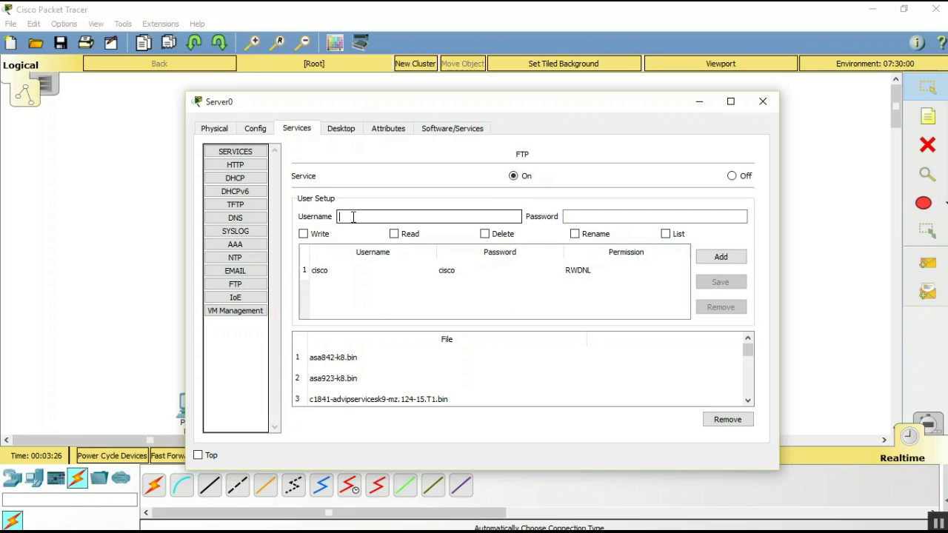
{"action": "type", "text": "shri"}
{"action": "key", "text": "Tab"}
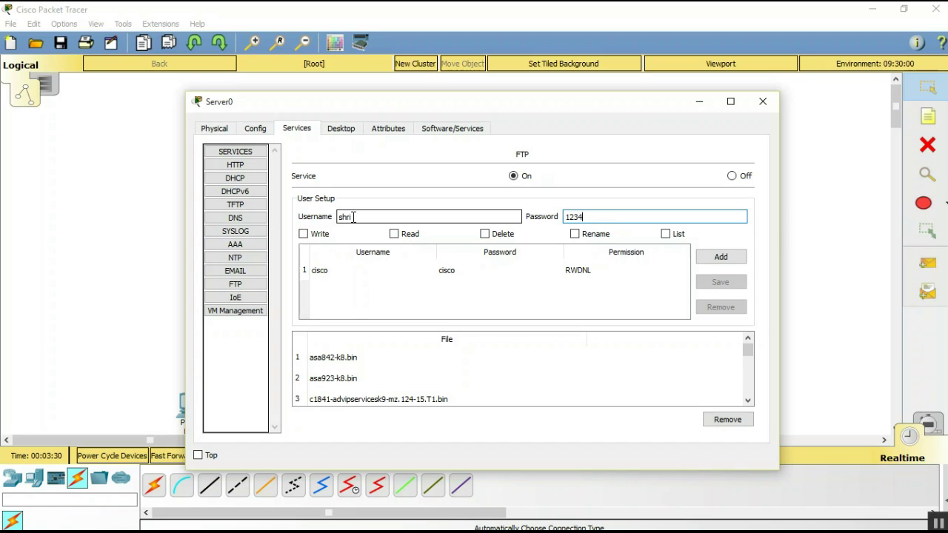
- Grant the new user Write, Read, Delete, Rename and List permissions and add it
{"action": "left_click", "coordinate": [303, 235]}
{"action": "left_click", "coordinate": [394, 235]}
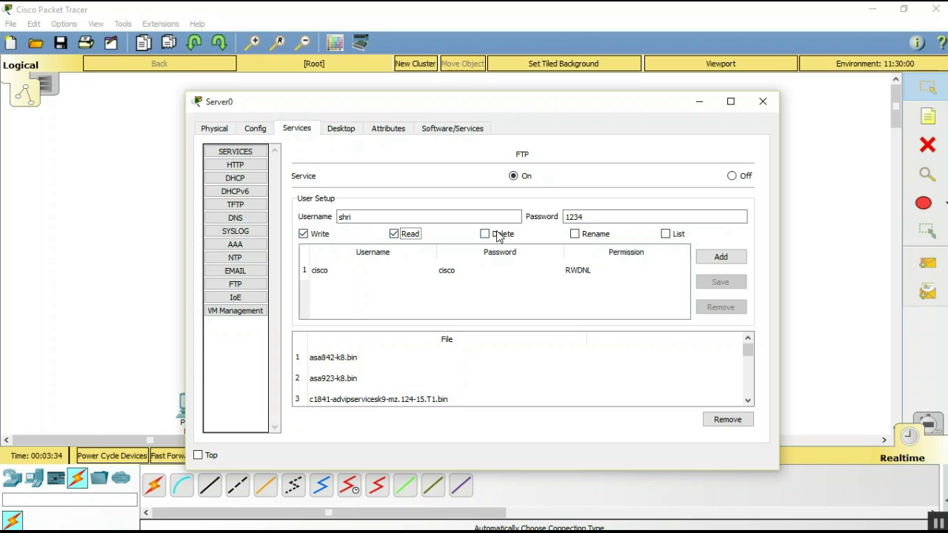
{"action": "left_click", "coordinate": [486, 236]}
{"action": "left_click", "coordinate": [577, 235]}
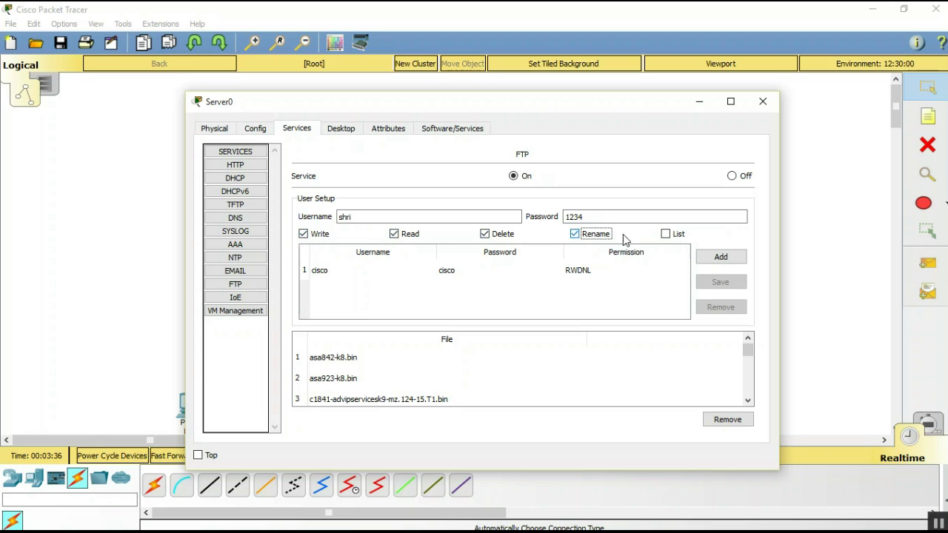
{"action": "left_click", "coordinate": [666, 234]}
{"action": "left_click", "coordinate": [715, 265]}
- Remove the default cisco FTP account
{"action": "left_click", "coordinate": [604, 266]}
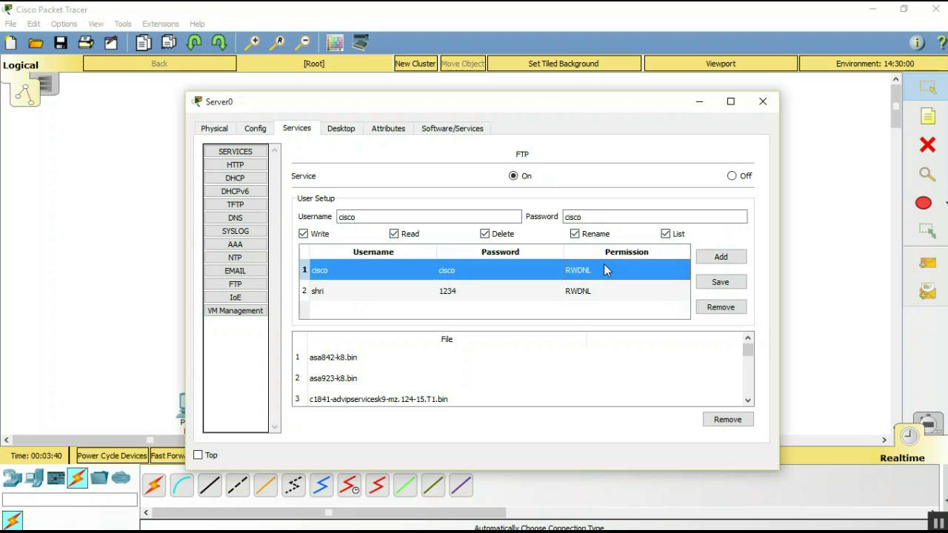
{"action": "left_click", "coordinate": [721, 307]}
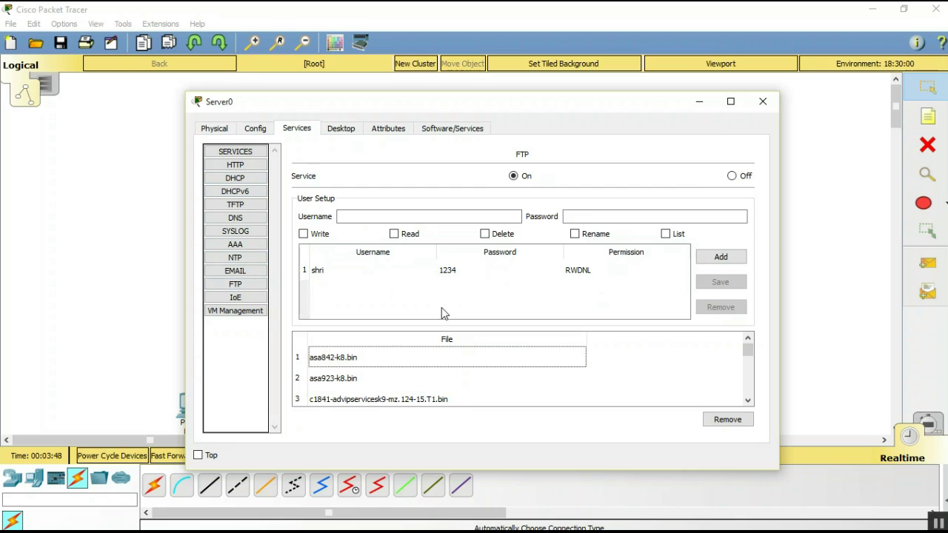
{"action": "left_click", "coordinate": [760, 104]}
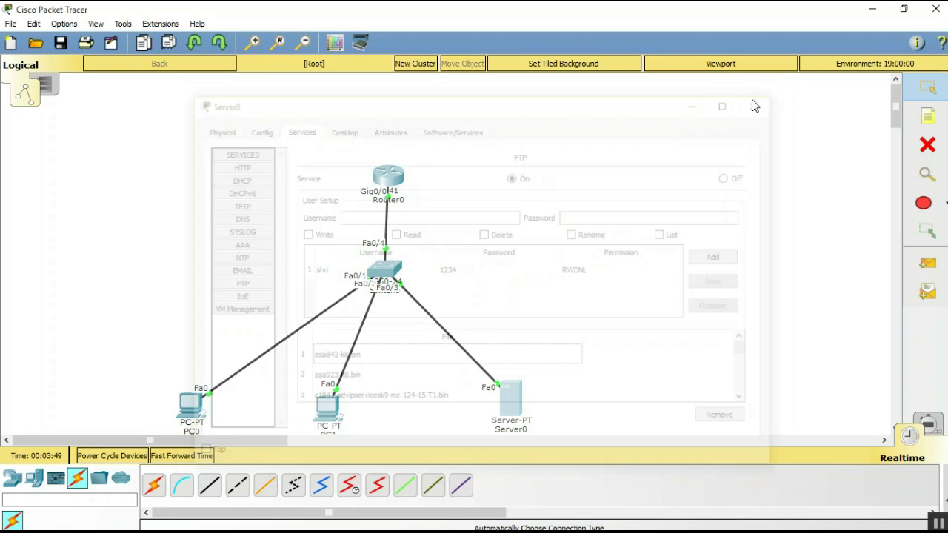
- In PC1's Text Editor, write 'hi guys', 'how r u?', 'pc1' and save as sm.txt
{"action": "left_click", "coordinate": [330, 400]}
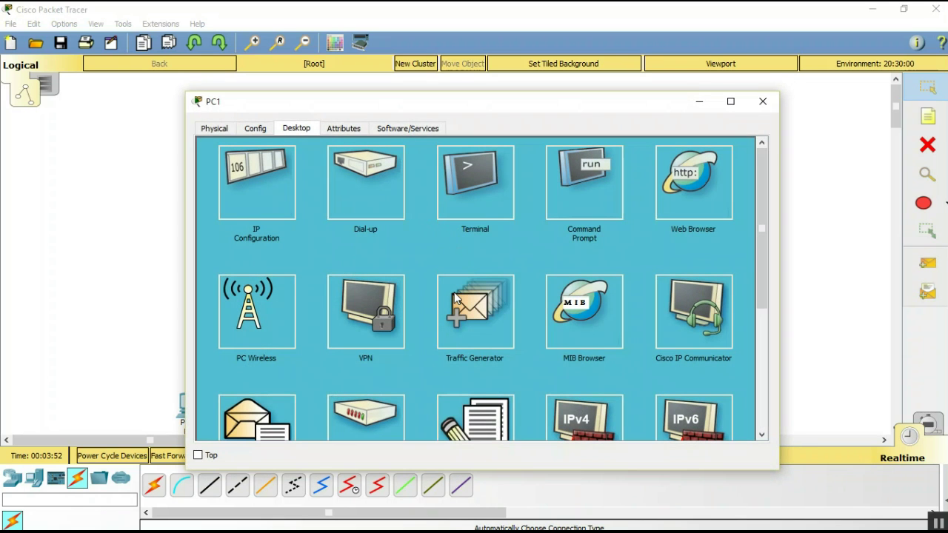
{"action": "scroll", "coordinate": [460, 239], "scroll_direction": "down", "scroll_amount": 3}
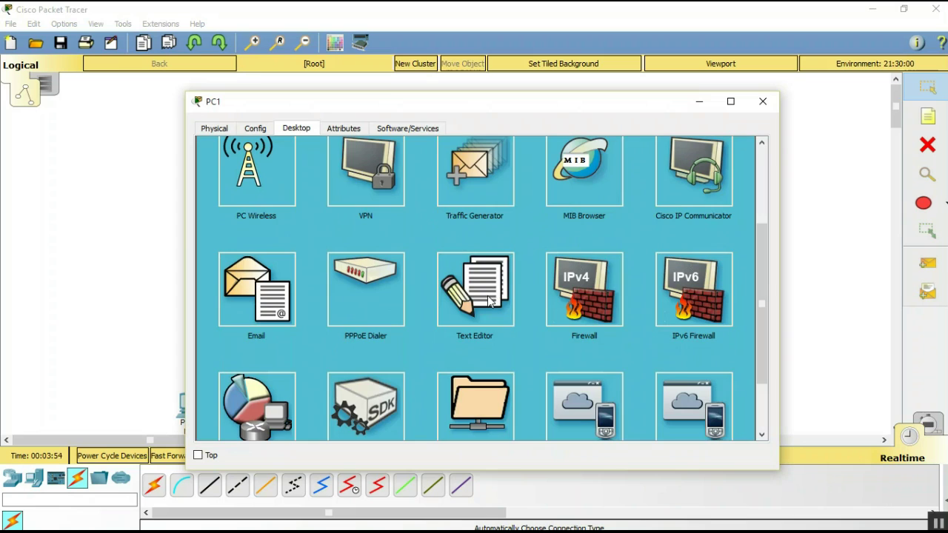
{"action": "left_click", "coordinate": [489, 297]}
{"action": "left_click", "coordinate": [216, 197]}
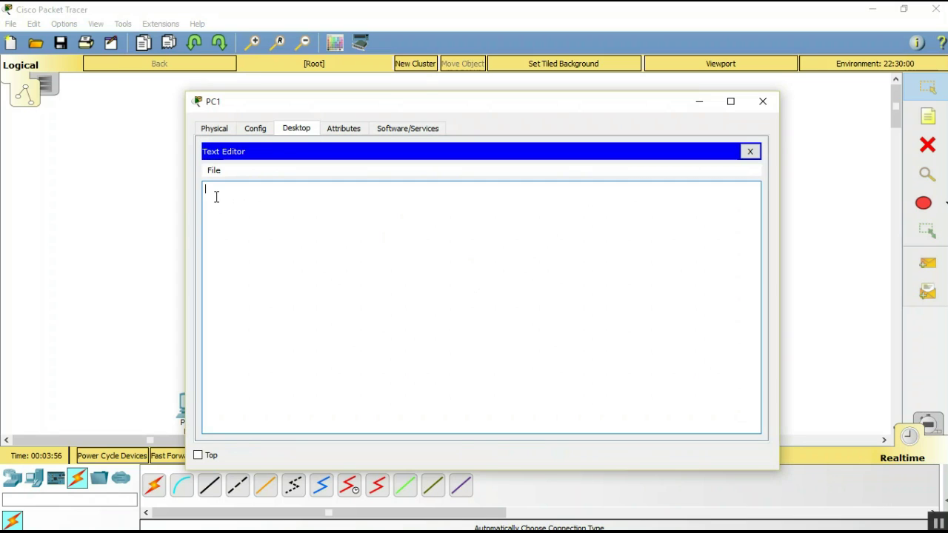
{"action": "type", "text": "hi"}
{"action": "type", "text": " gu"}
{"action": "type", "text": "r"}
{"action": "key", "text": "ctrl+s"}
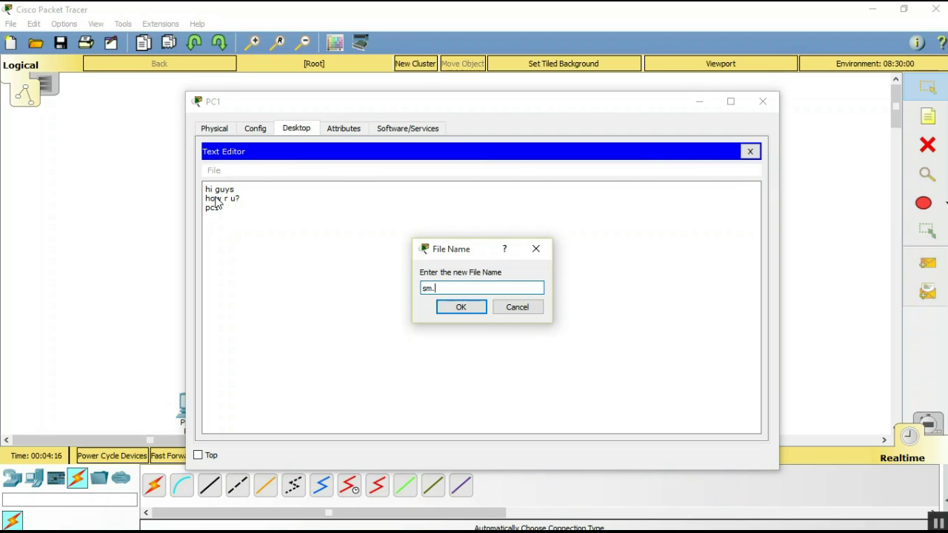
{"action": "key", "text": "Return"}
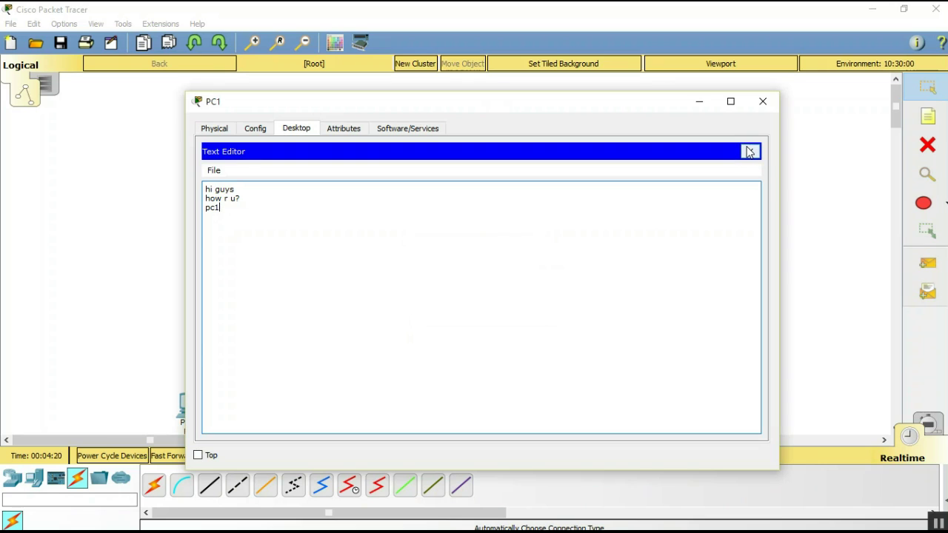
{"action": "left_click", "coordinate": [749, 152]}
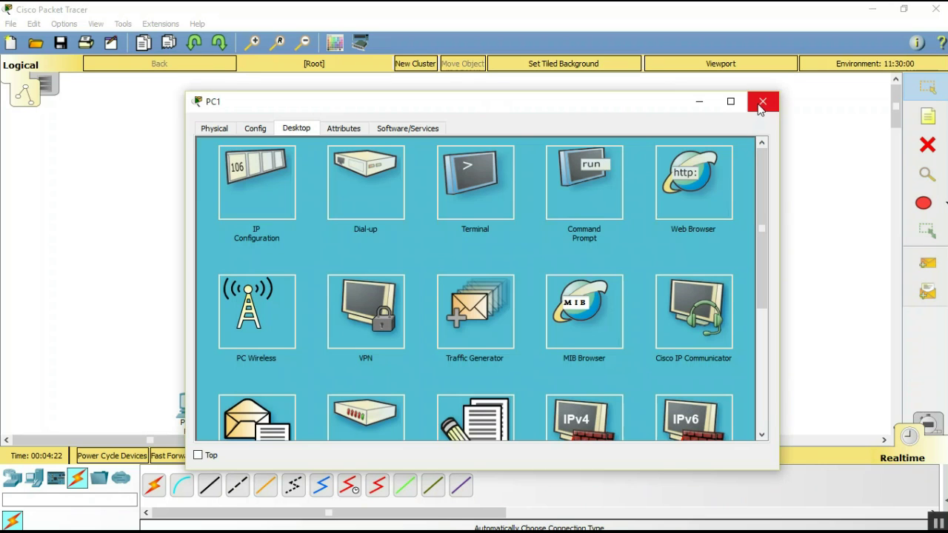
- From PC1's Command Prompt, log into FTP server 192.168.1.2 with the new account
{"action": "left_click", "coordinate": [591, 205]}
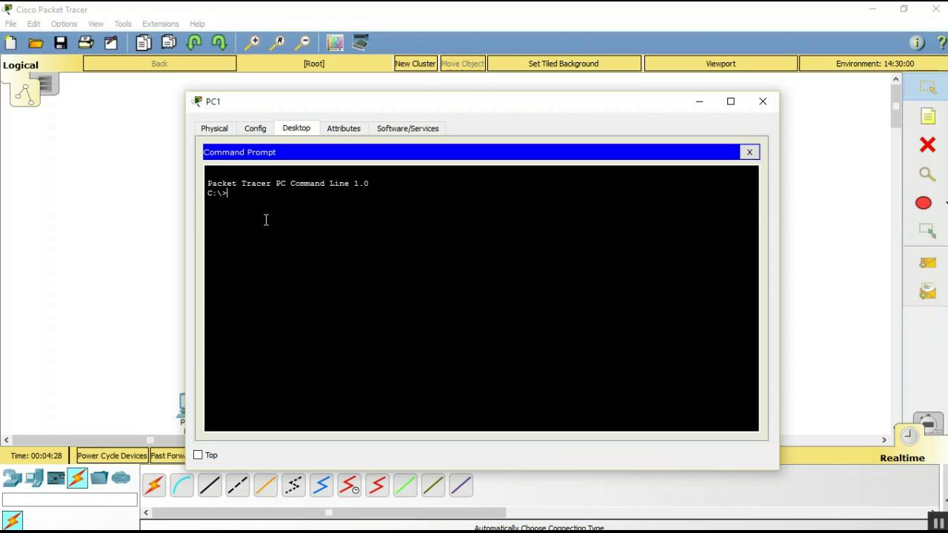
{"action": "type", "text": "ftp 192.168.1.2"}
{"action": "key", "text": "Return"}
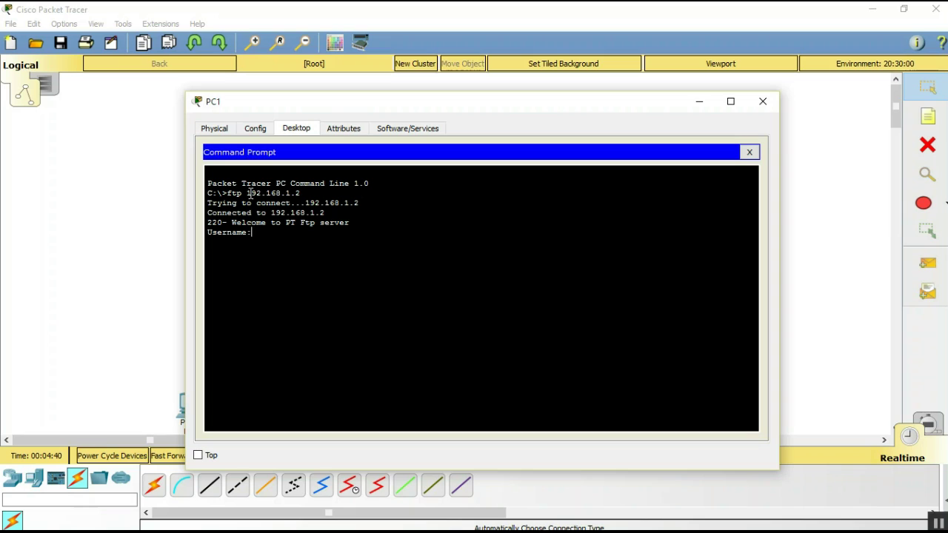
{"action": "type", "text": "shri"}
{"action": "key", "text": "Return"}
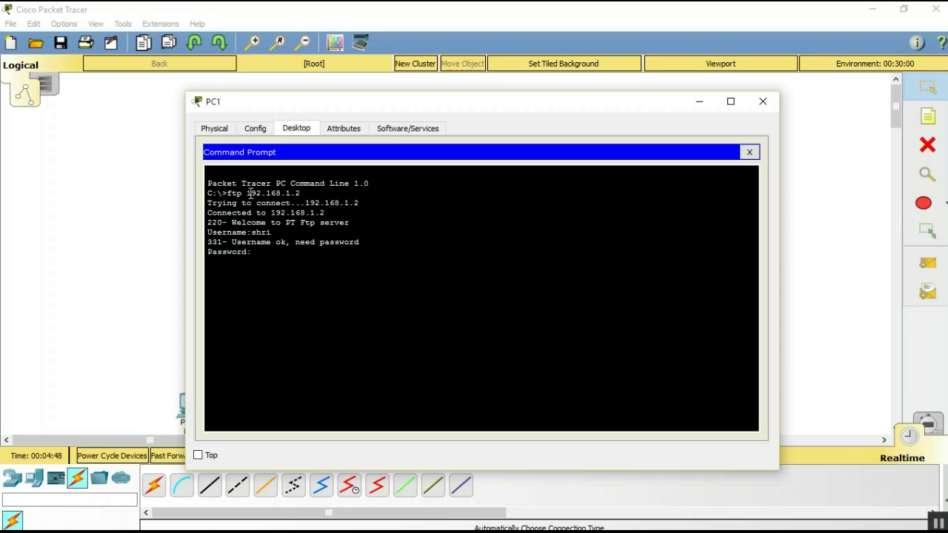
{"action": "key", "text": "Return"}
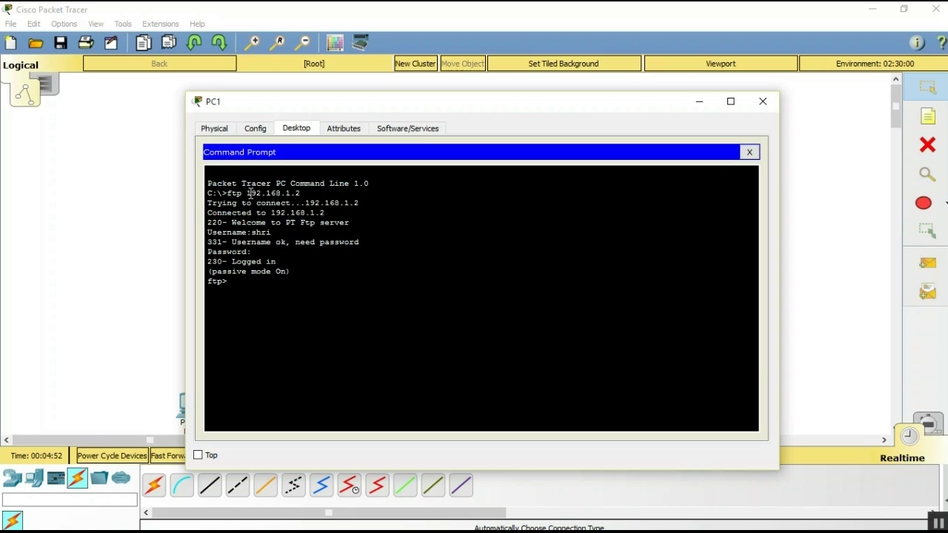
- List the server's files with dir and upload sm.txt with put
{"action": "type", "text": "dir"}
{"action": "key", "text": "Return"}
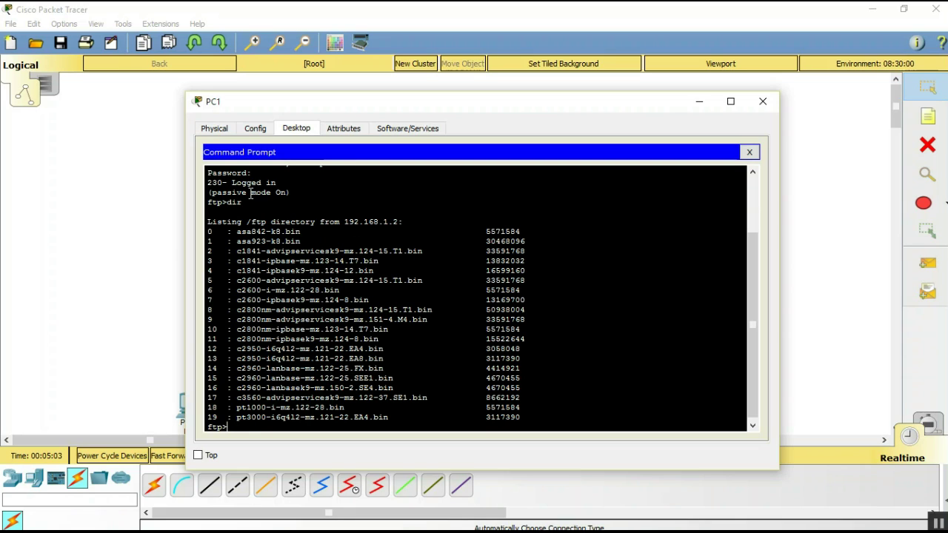
{"action": "type", "text": "put sm.txt"}
{"action": "key", "text": "Return"}
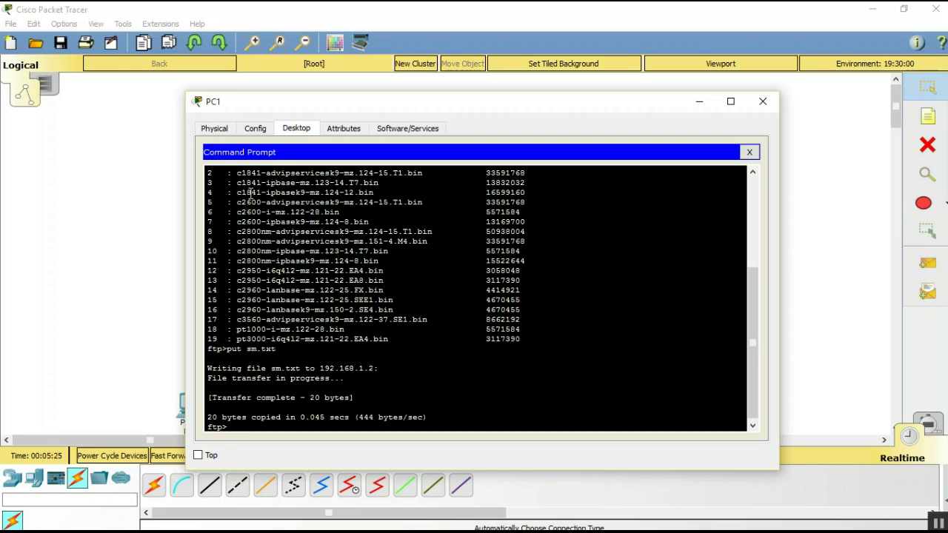
- Confirm with dir that sm.txt (20 bytes) is on the server, then end the FTP session
{"action": "type", "text": "dir"}
{"action": "key", "text": "Return"}
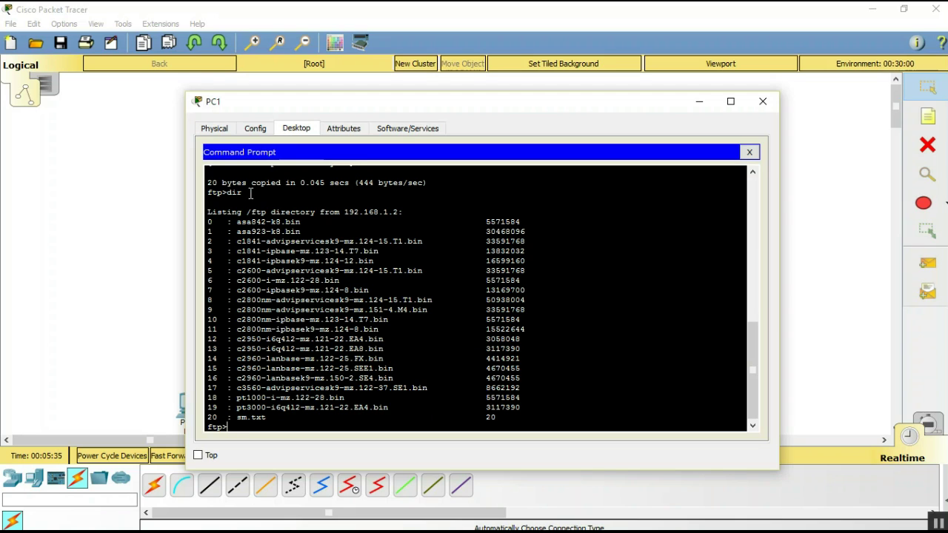
{"action": "key", "text": "ctrl+c"}
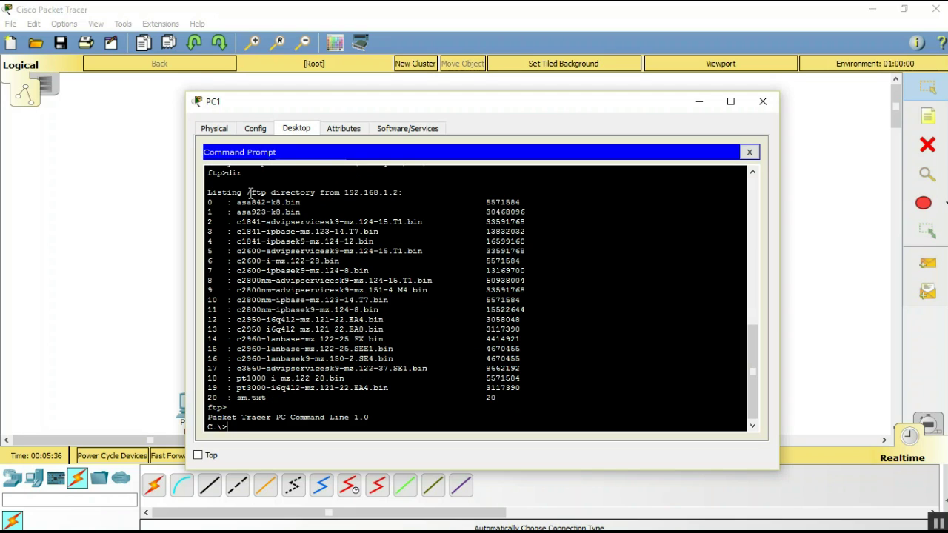
{"action": "left_click", "coordinate": [750, 151]}
- From PC0's command prompt, log into the FTP server at 192.168.1.2 with the created user account
{"action": "left_click", "coordinate": [763, 101]}
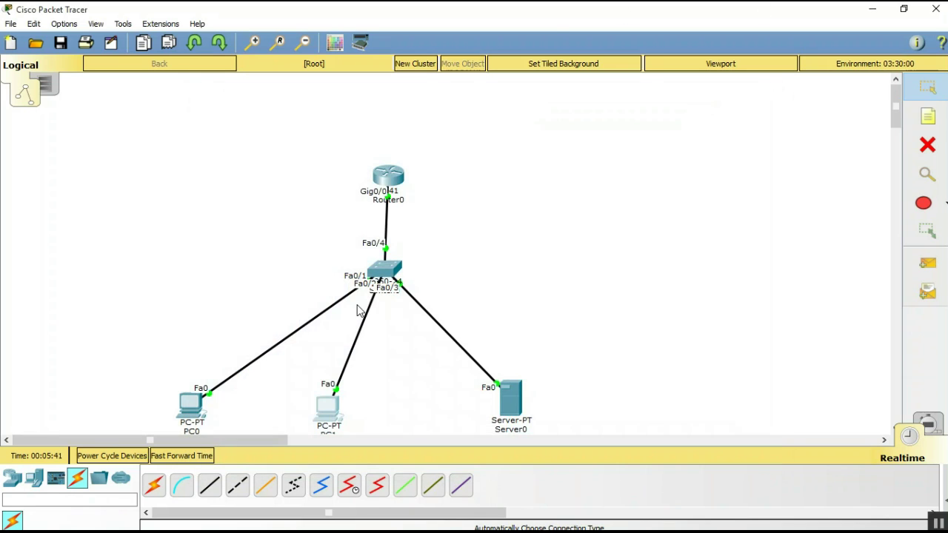
{"action": "left_click", "coordinate": [189, 404]}
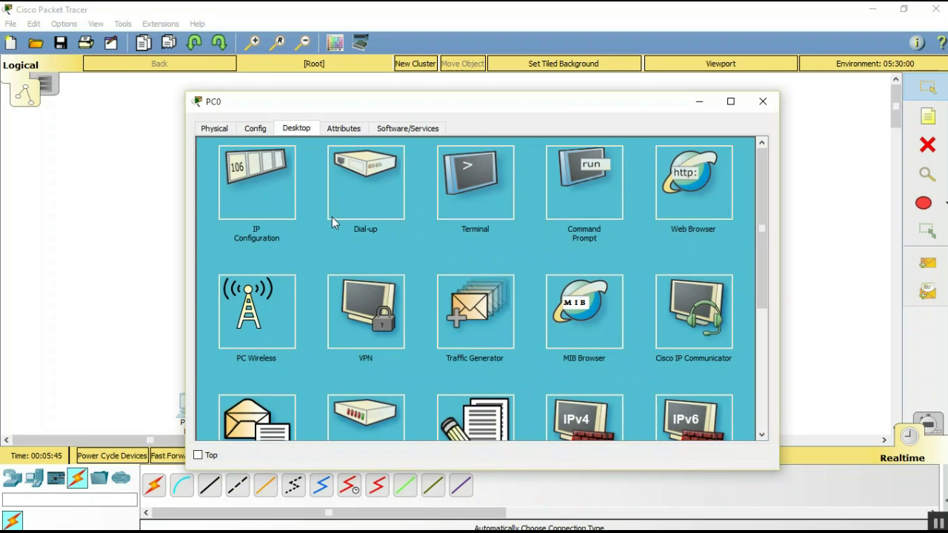
{"action": "left_click", "coordinate": [587, 197]}
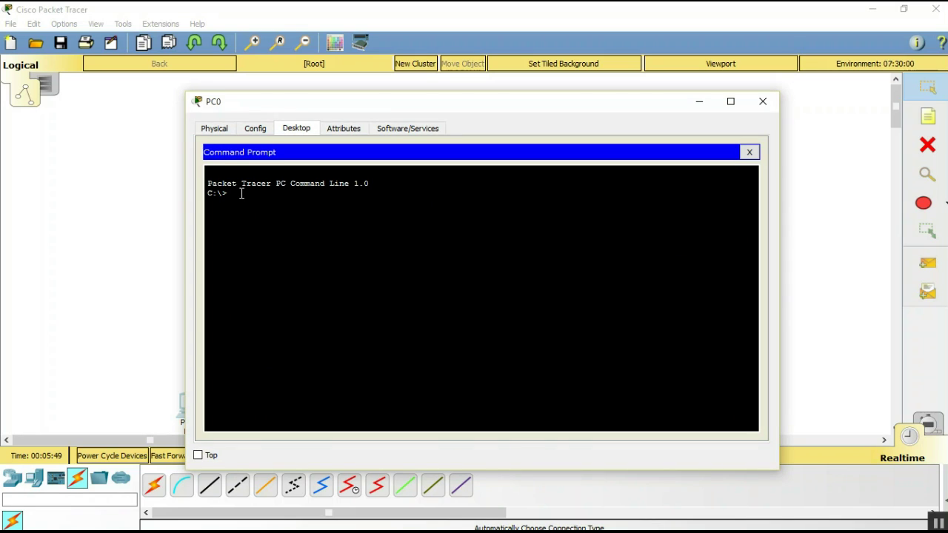
{"action": "type", "text": "ftp 192.168.1.2"}
{"action": "key", "text": "Return"}
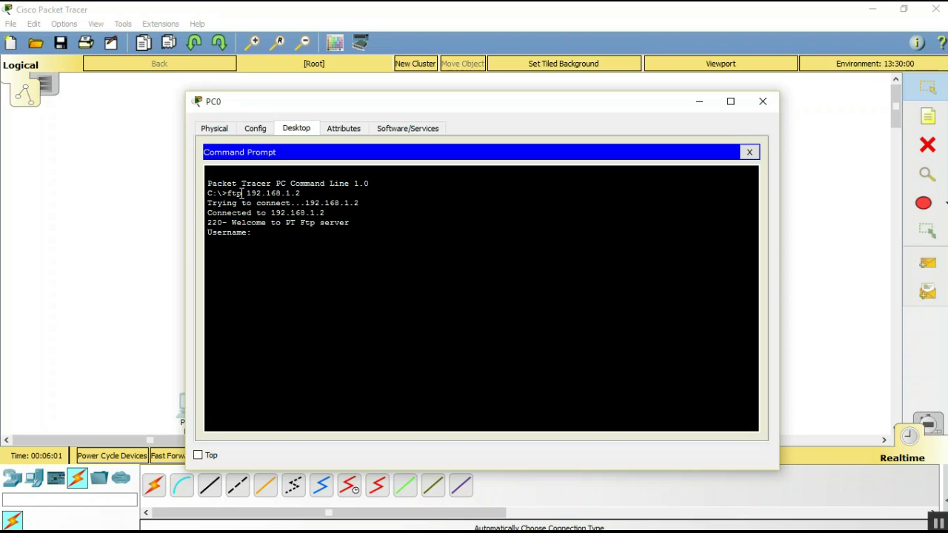
{"action": "type", "text": "shri"}
{"action": "key", "text": "Return"}
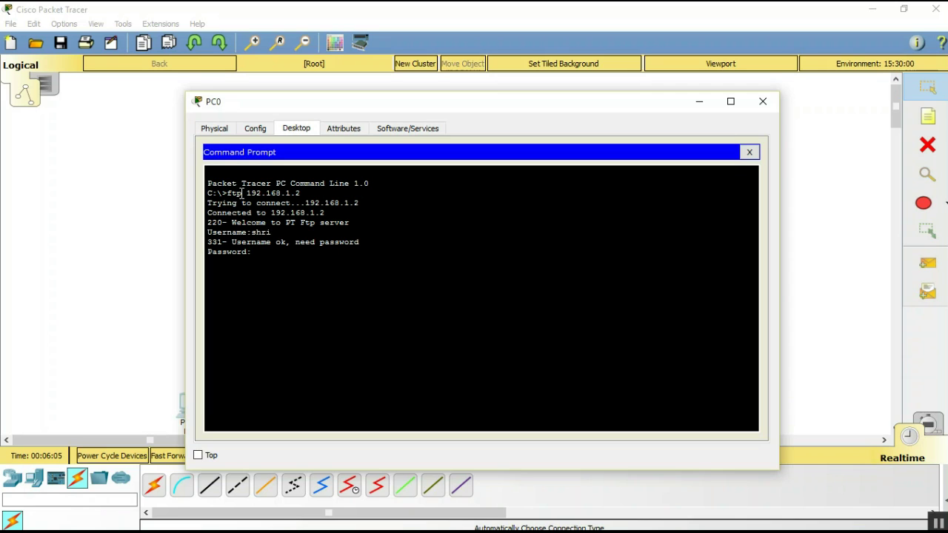
{"action": "key", "text": "Return"}
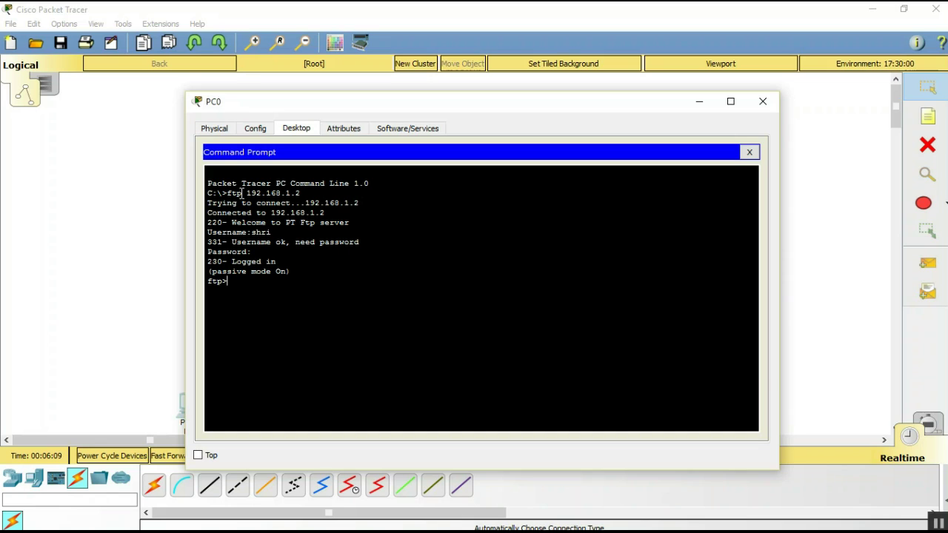
- List the server's files and download sm.txt to PC0
{"action": "type", "text": "dir"}
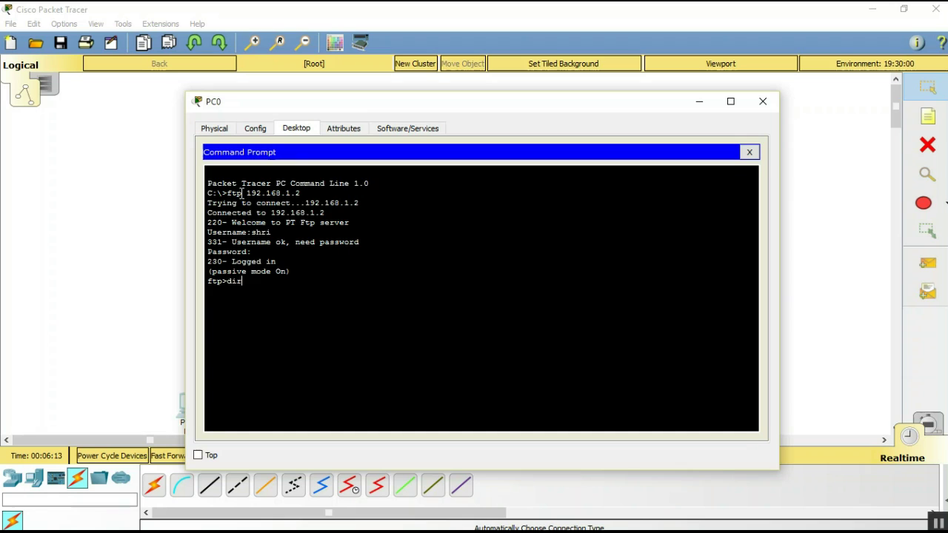
{"action": "key", "text": "Return"}
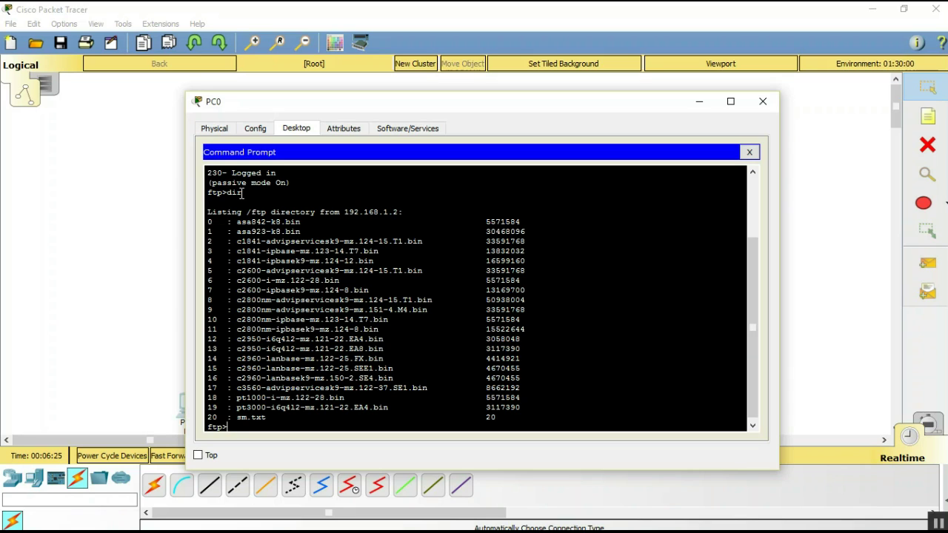
{"action": "type", "text": "et sm.txt"}
{"action": "key", "text": "Return"}
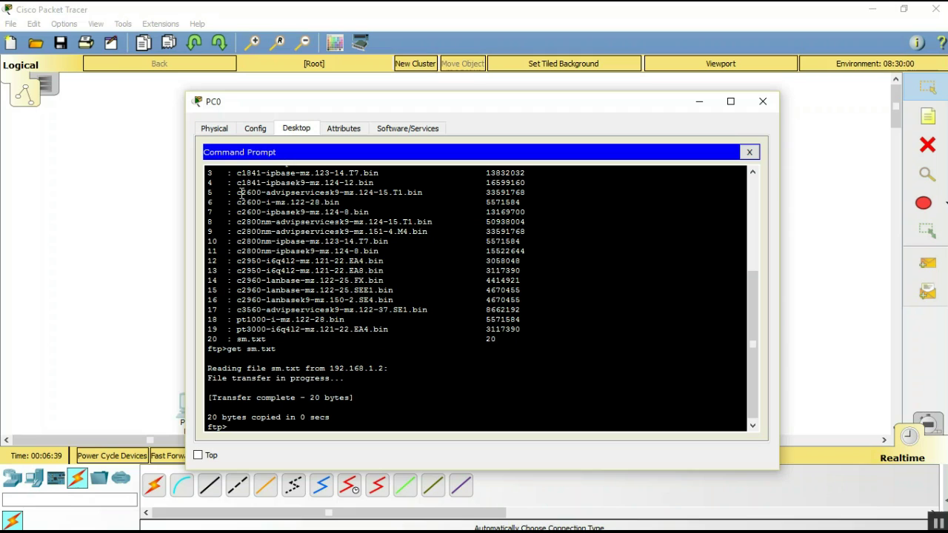
- List the server's files again, confirming sm.txt at 20 bytes, then end the FTP session
{"action": "type", "text": "dir"}
{"action": "key", "text": "Return"}
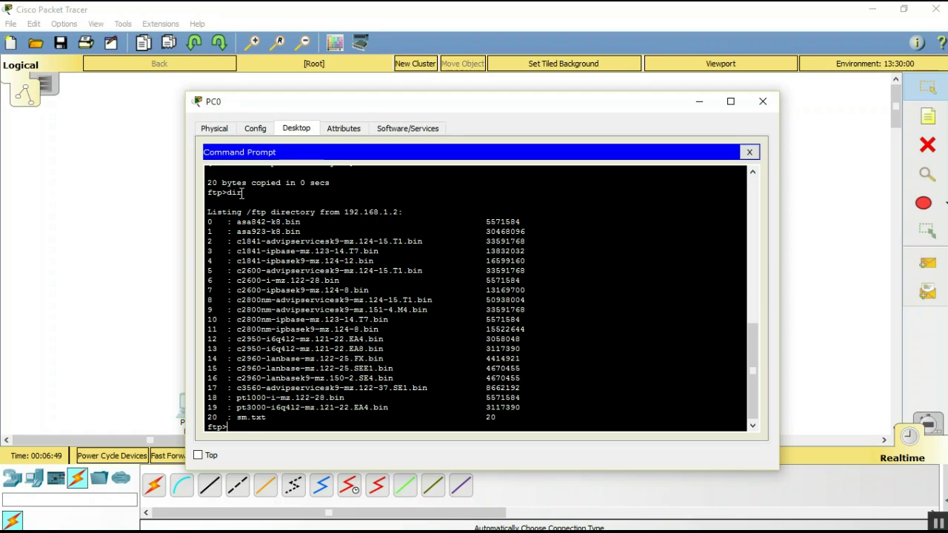
{"action": "key", "text": "ctrl+c"}
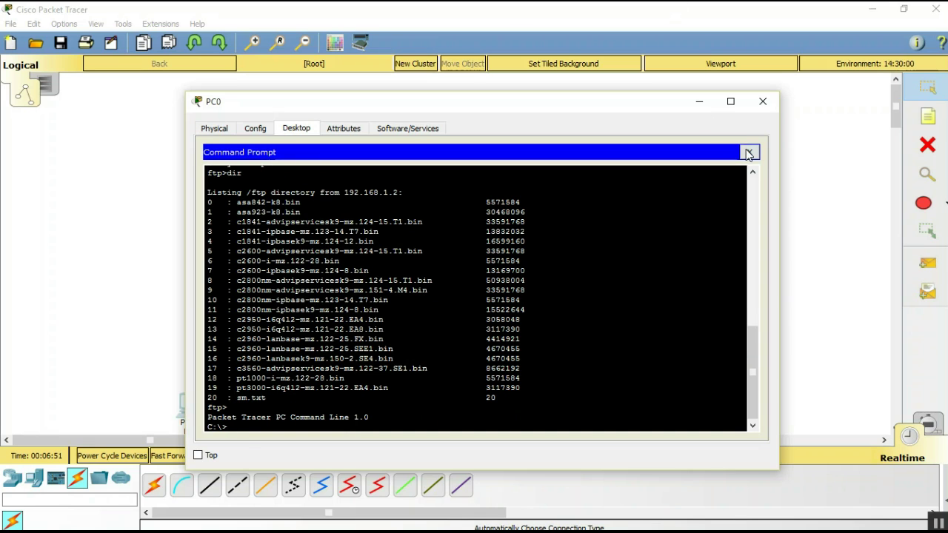
- Send a simple ICMP test ping from Server0 to PC1
{"action": "left_click", "coordinate": [763, 102]}
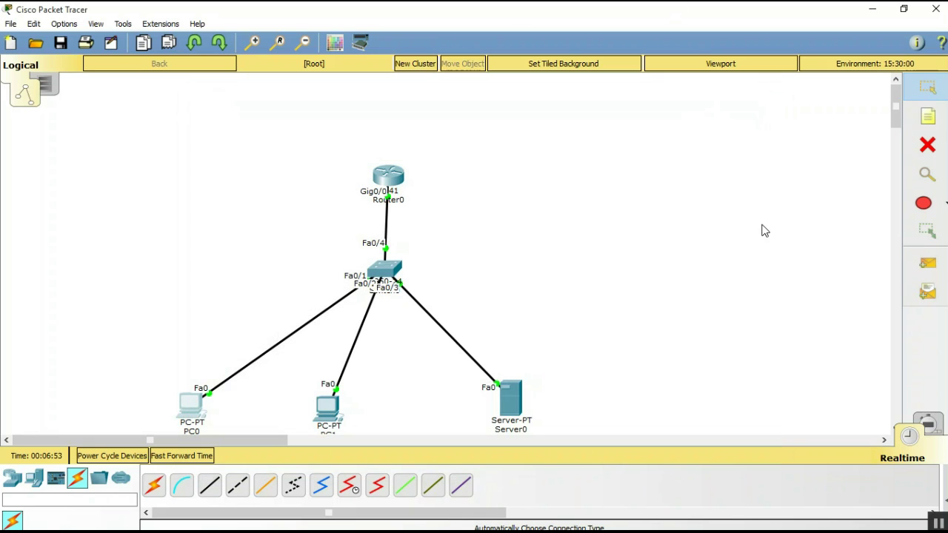
{"action": "left_click", "coordinate": [926, 264]}
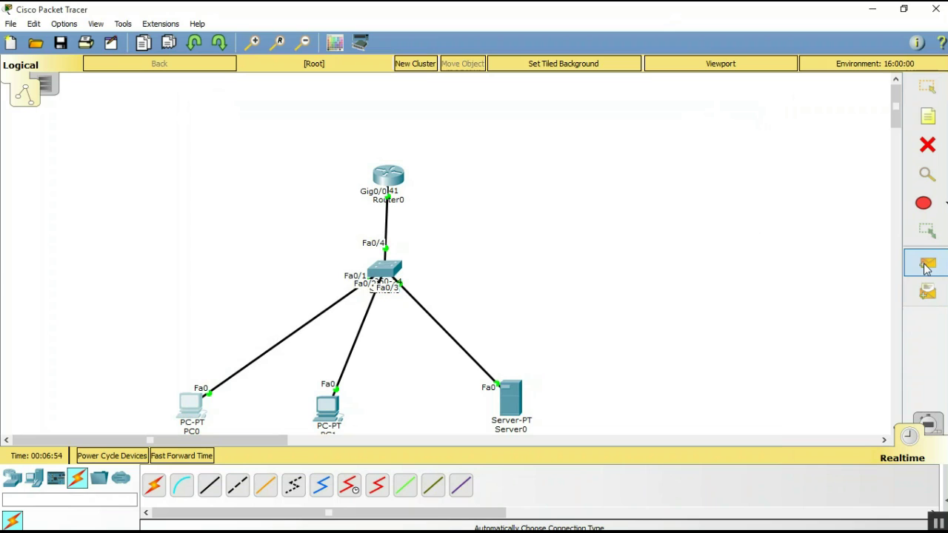
{"action": "left_click", "coordinate": [504, 397]}
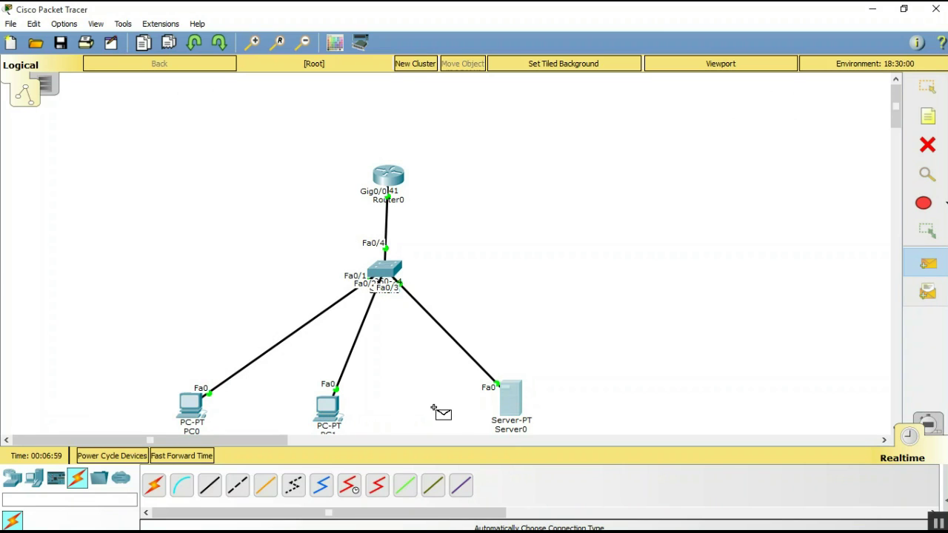
{"action": "key", "text": "Escape"}
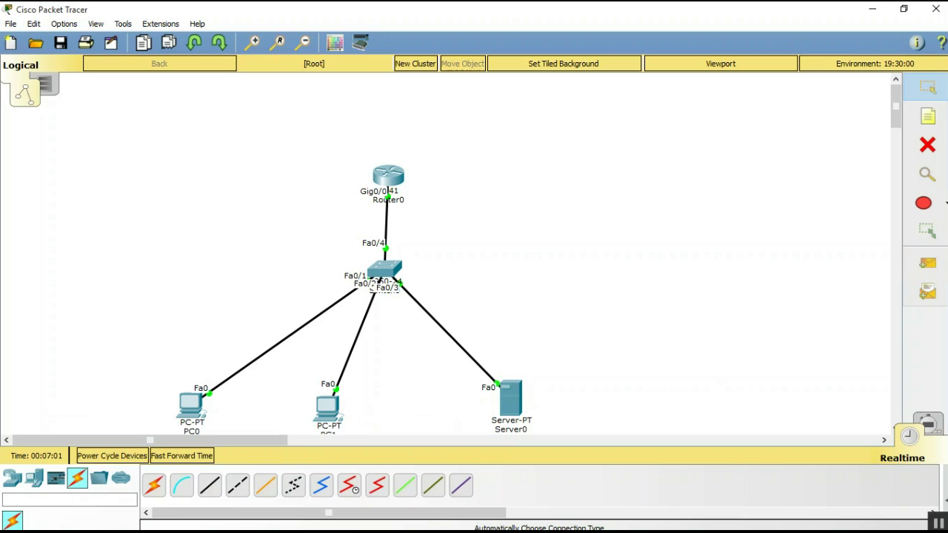
{"action": "left_click", "coordinate": [926, 260]}
{"action": "left_click", "coordinate": [510, 398]}
{"action": "left_click", "coordinate": [327, 404]}
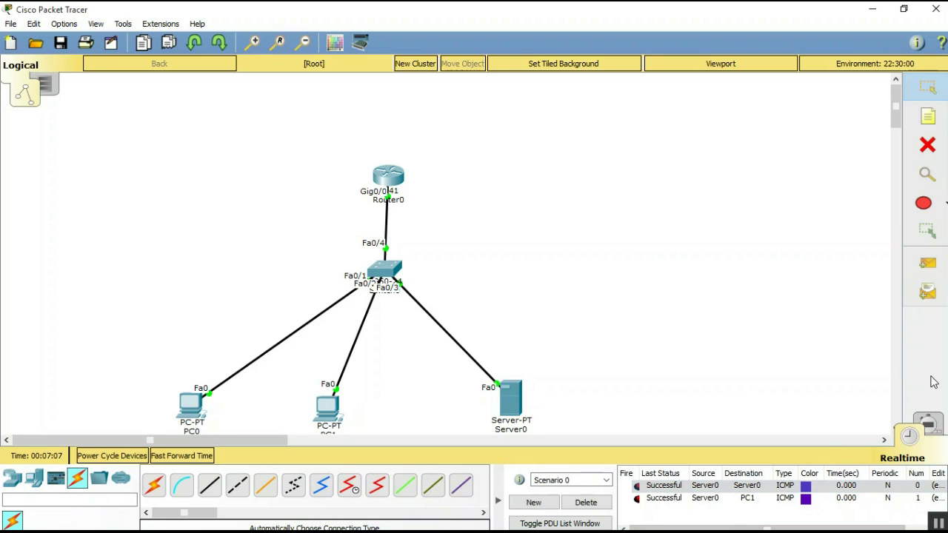
- Send test pings from Server0 to PC0 and from Router0 to PC1, then review the PDU list
{"action": "left_click", "coordinate": [925, 264]}
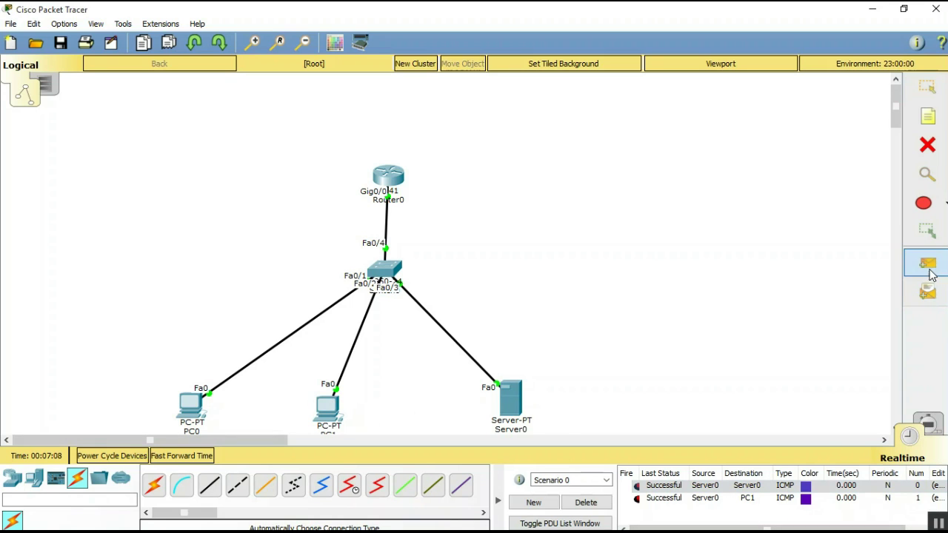
{"action": "left_click", "coordinate": [501, 407]}
{"action": "left_click", "coordinate": [189, 404]}
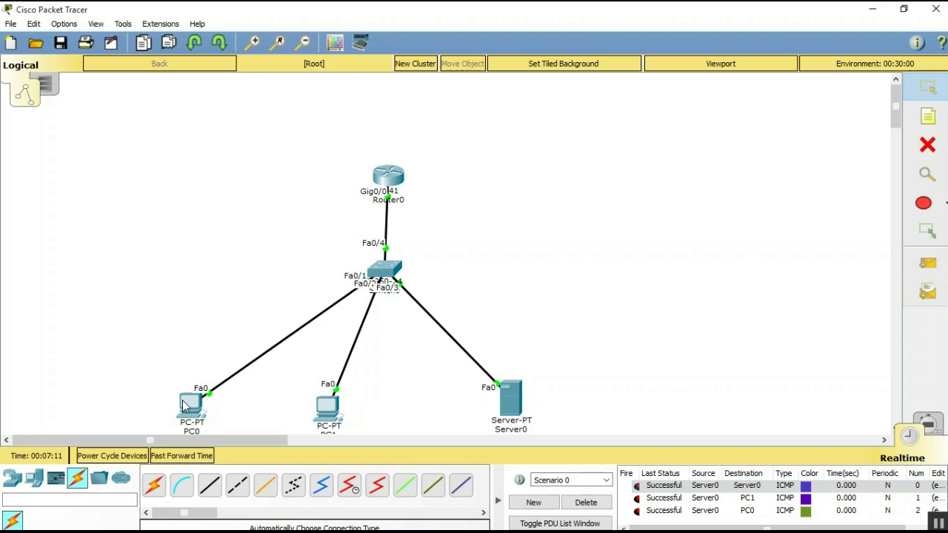
{"action": "left_click", "coordinate": [918, 266]}
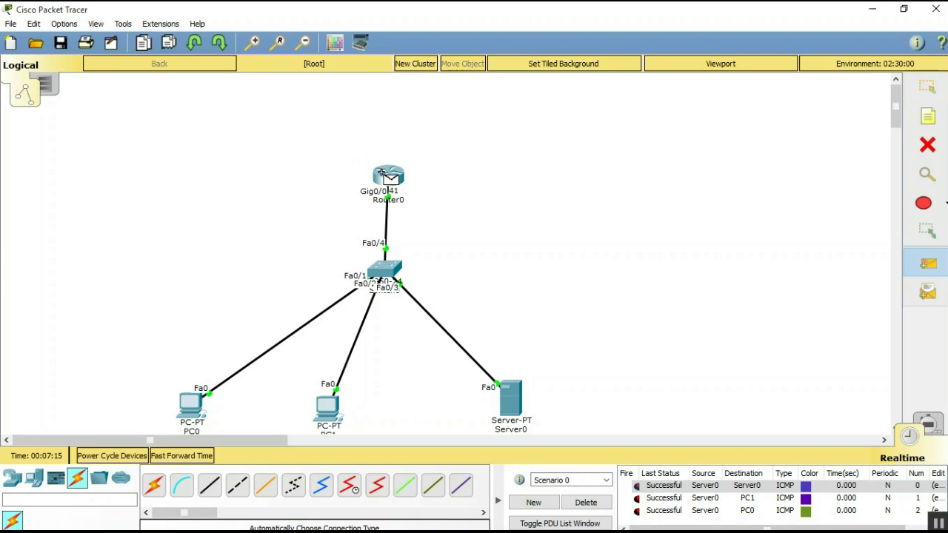
{"action": "left_click", "coordinate": [326, 403]}
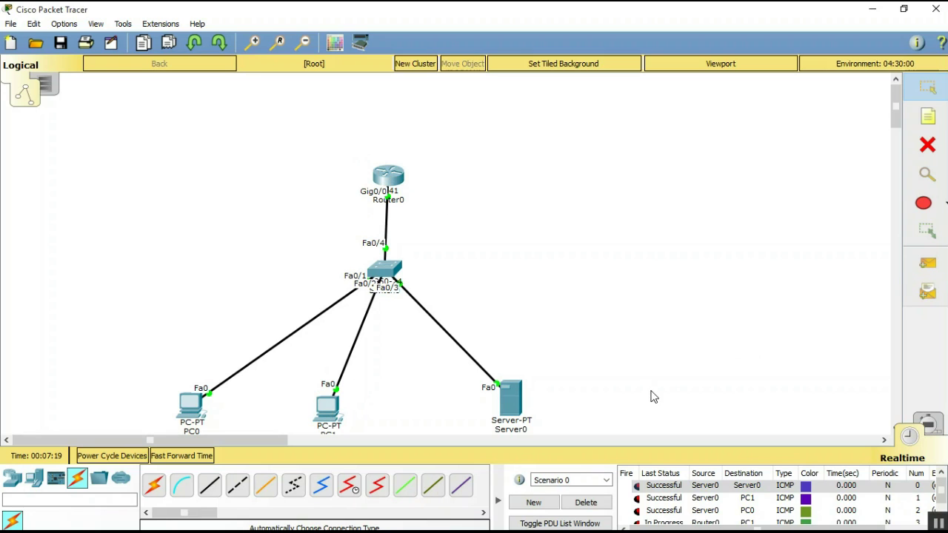
{"action": "left_click", "coordinate": [925, 264]}
{"action": "left_click", "coordinate": [328, 404]}
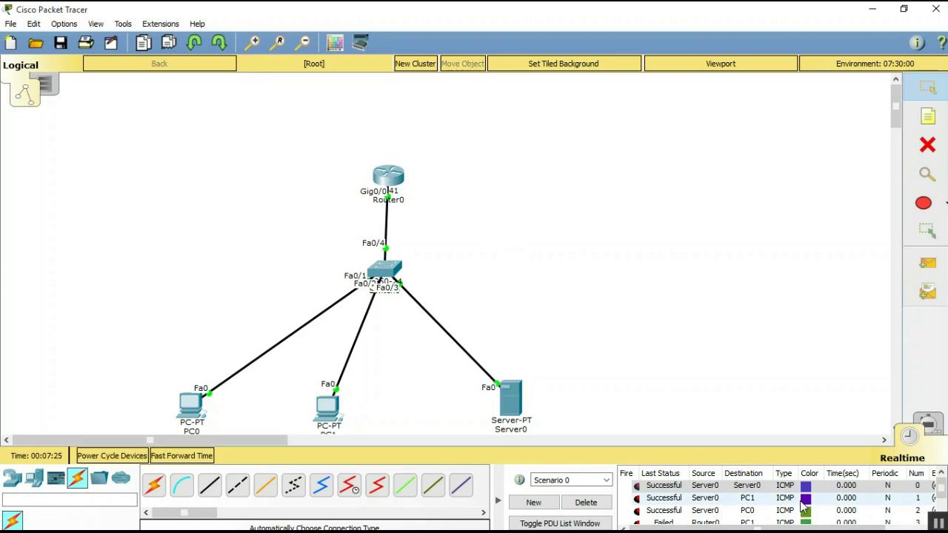
{"action": "scroll", "coordinate": [804, 506], "scroll_direction": "down", "scroll_amount": 1}
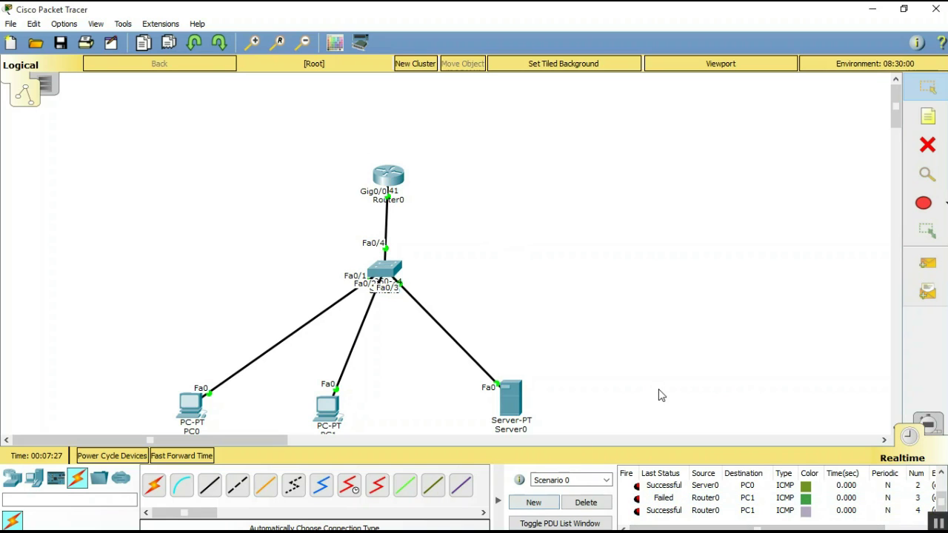